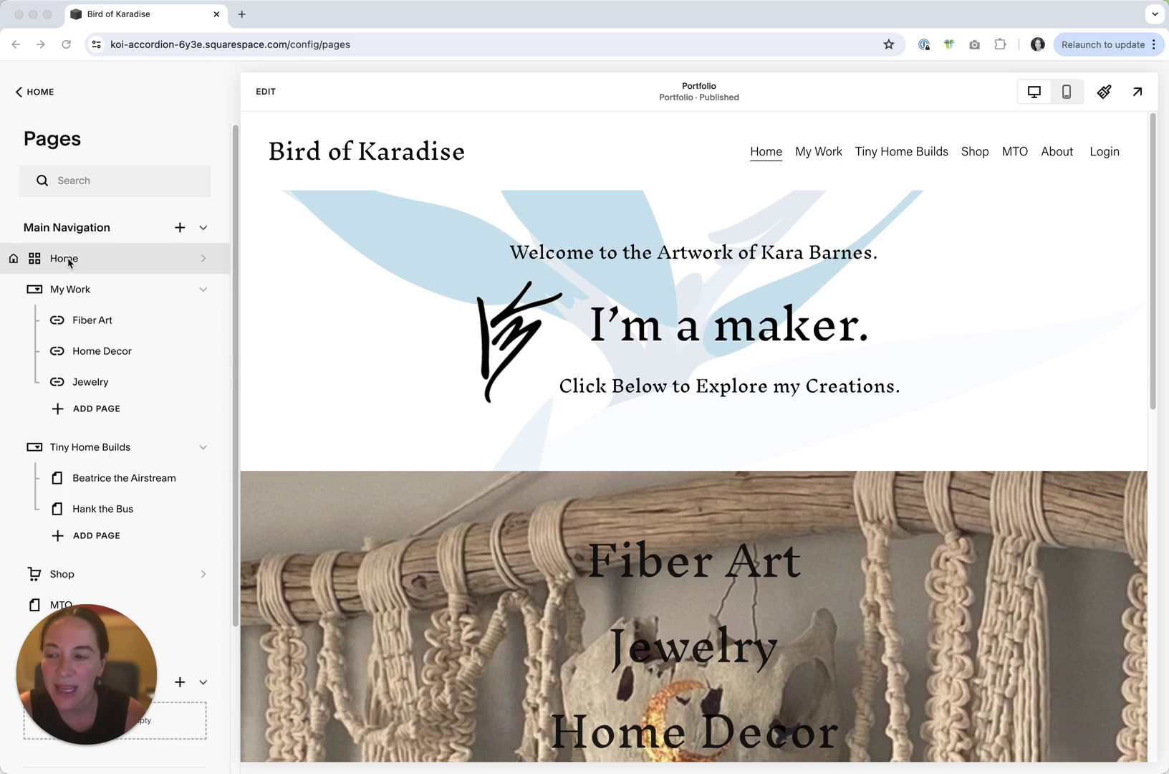
# Review the general settings of the Home portfolio page, including its navigation title and URL slug, and close them
pyautogui.click(68, 261)
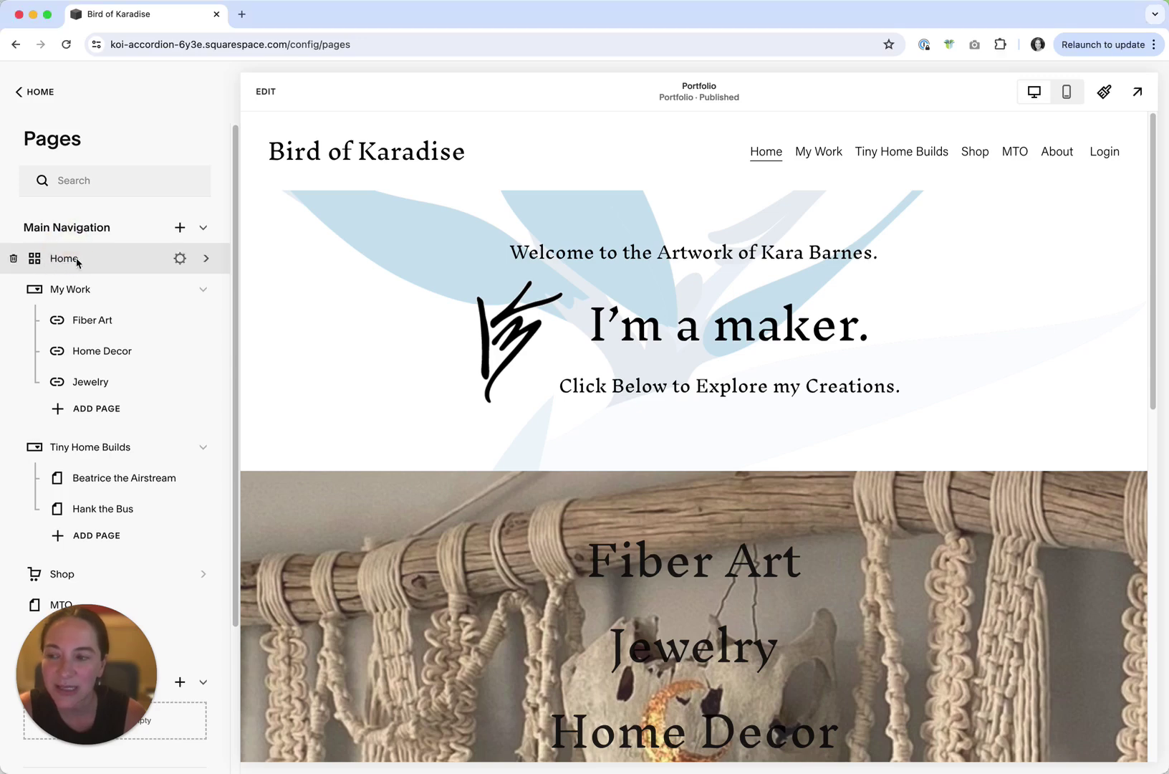
pyautogui.click(180, 259)
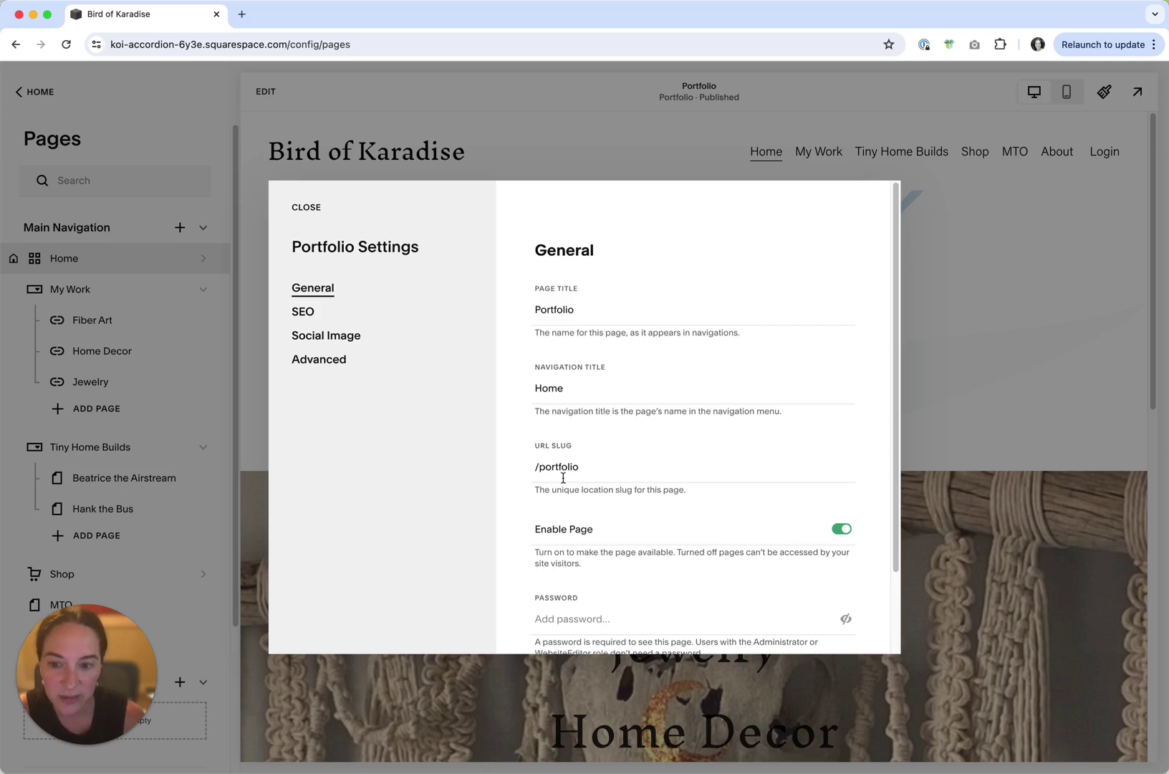
pyautogui.moveTo(895, 450); pyautogui.dragTo(895, 611)
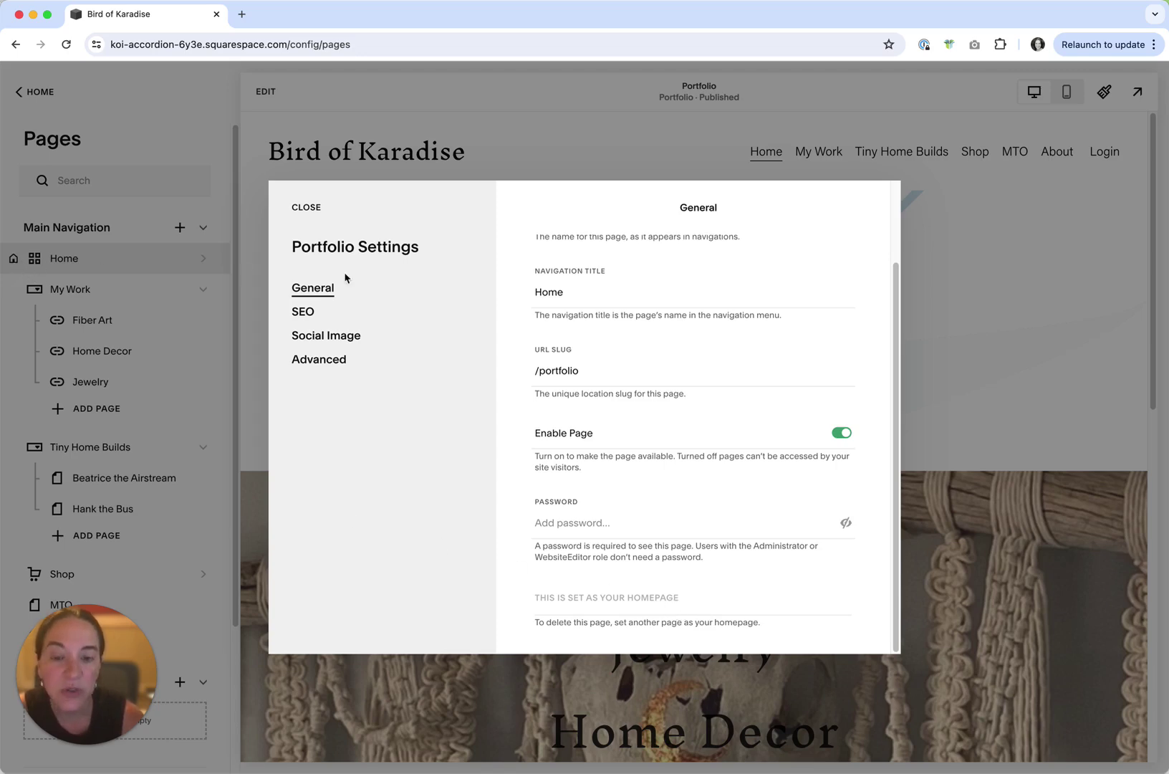
pyautogui.moveTo(897, 345); pyautogui.dragTo(742, 287)
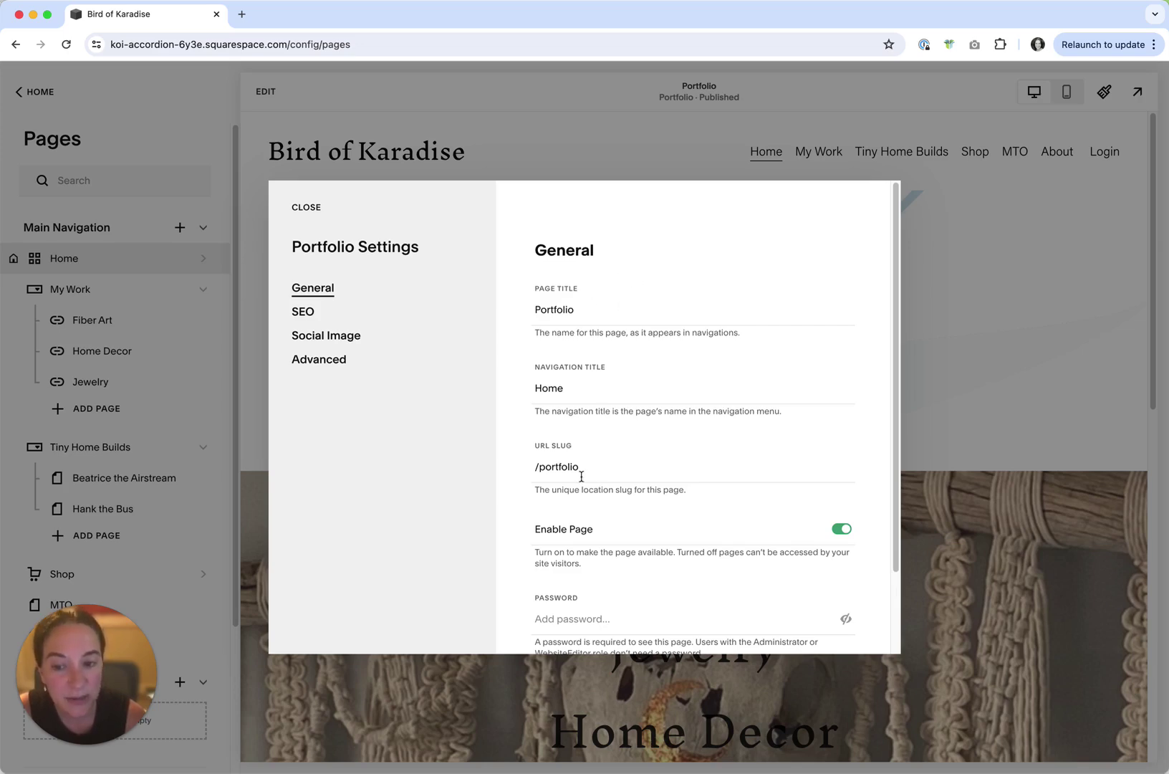
pyautogui.moveTo(535, 466)
pyautogui.mouseDown()
pyautogui.moveTo(602, 466)
pyautogui.moveTo(539, 467)
pyautogui.mouseUp()
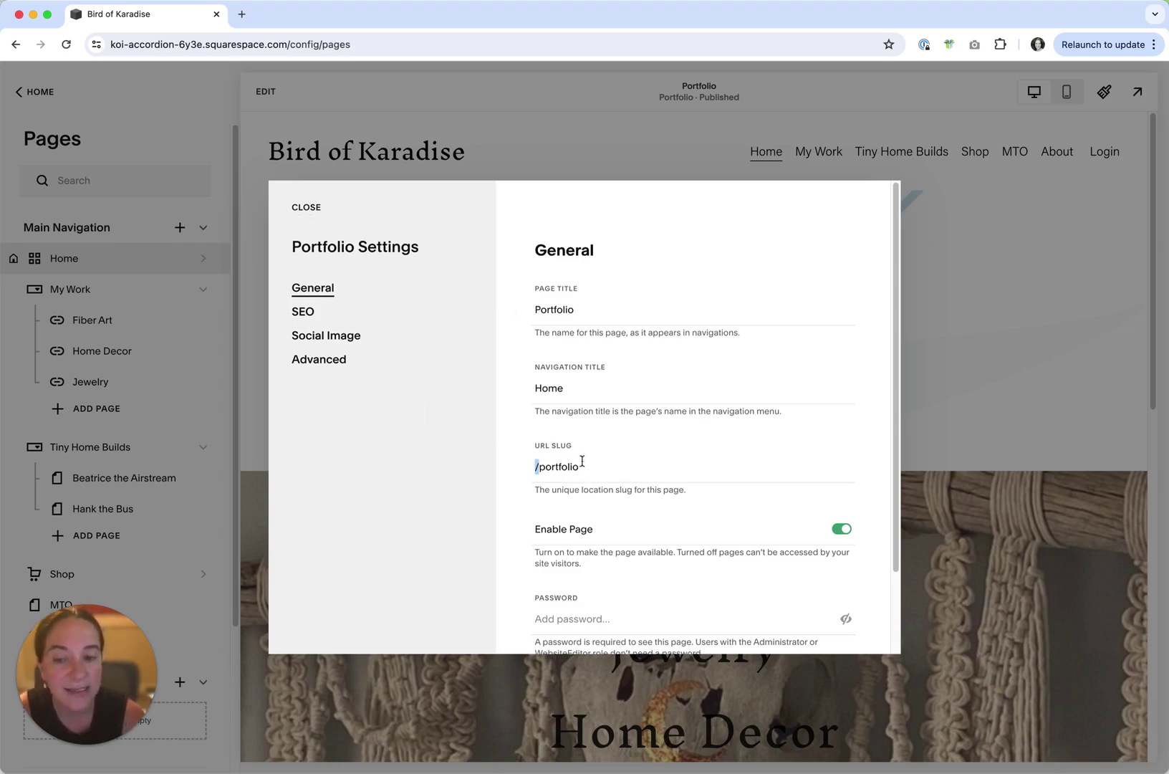
pyautogui.click(307, 208)
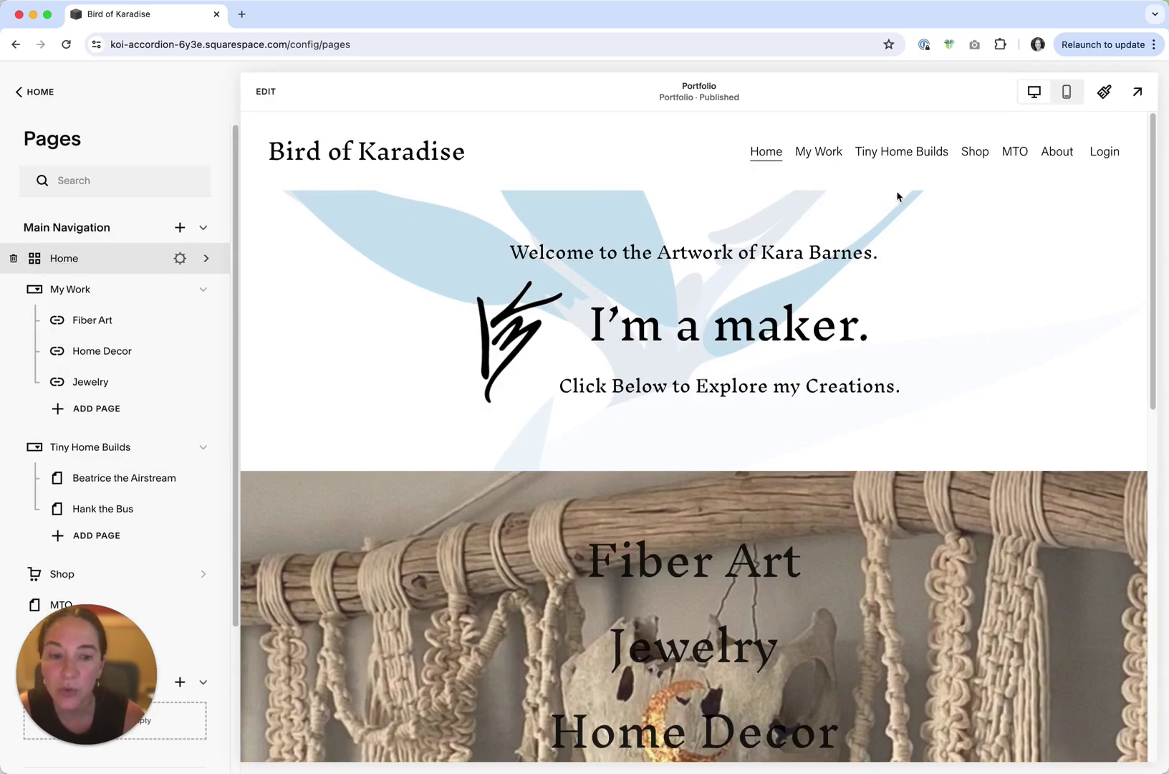
# View the Jewelry project from the homepage and examine its layout down to the adjacent-project links in edit mode
pyautogui.moveTo(1151, 180); pyautogui.dragTo(1150, 324)
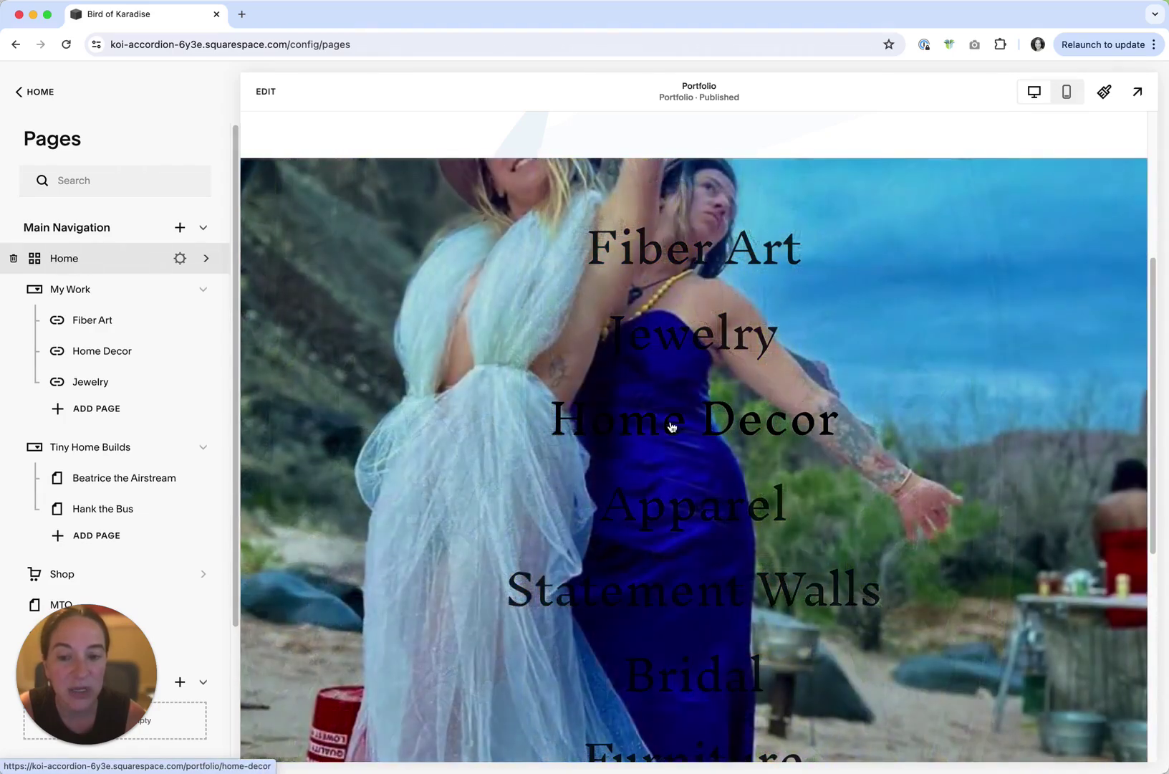
pyautogui.click(678, 333)
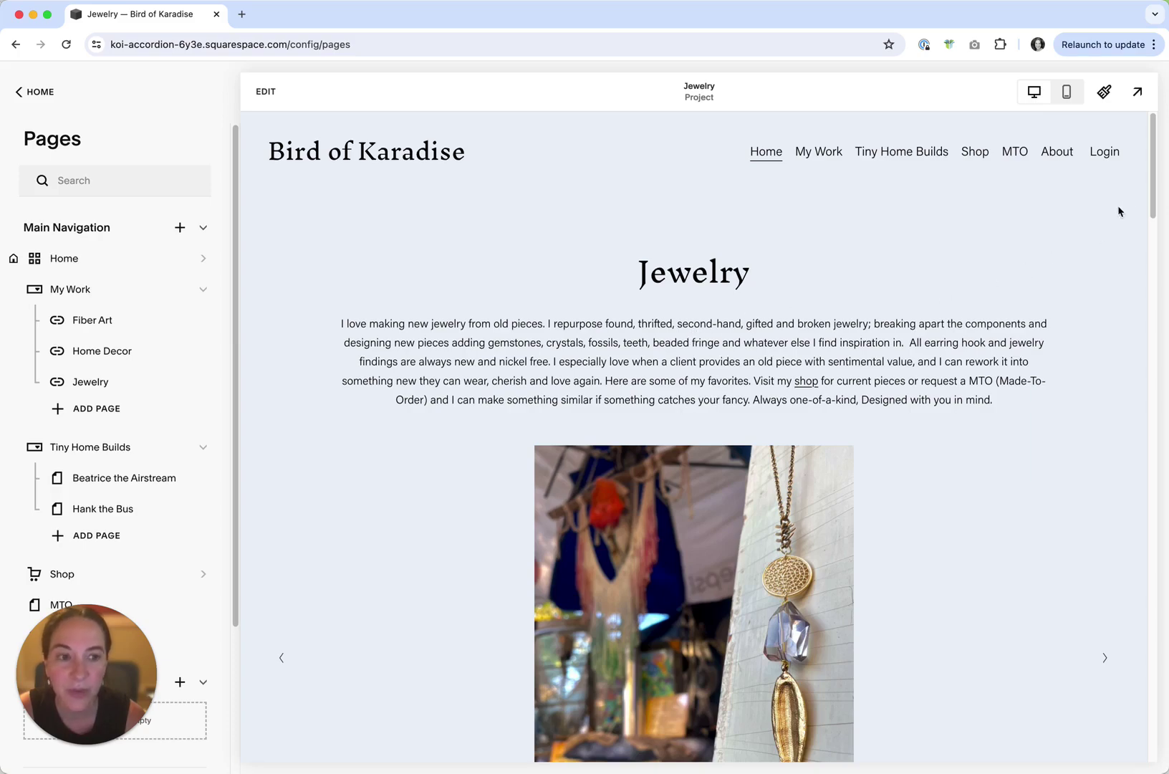
pyautogui.moveTo(1152, 195); pyautogui.dragTo(1124, 129)
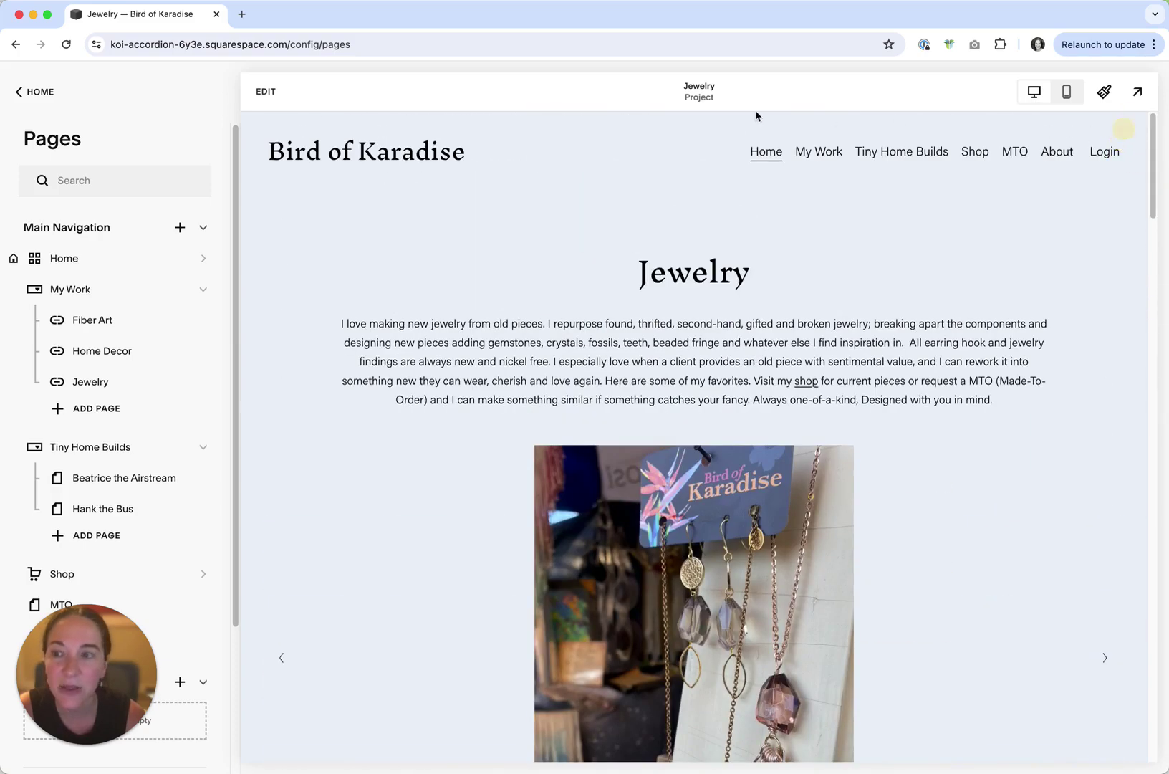
pyautogui.click(265, 92)
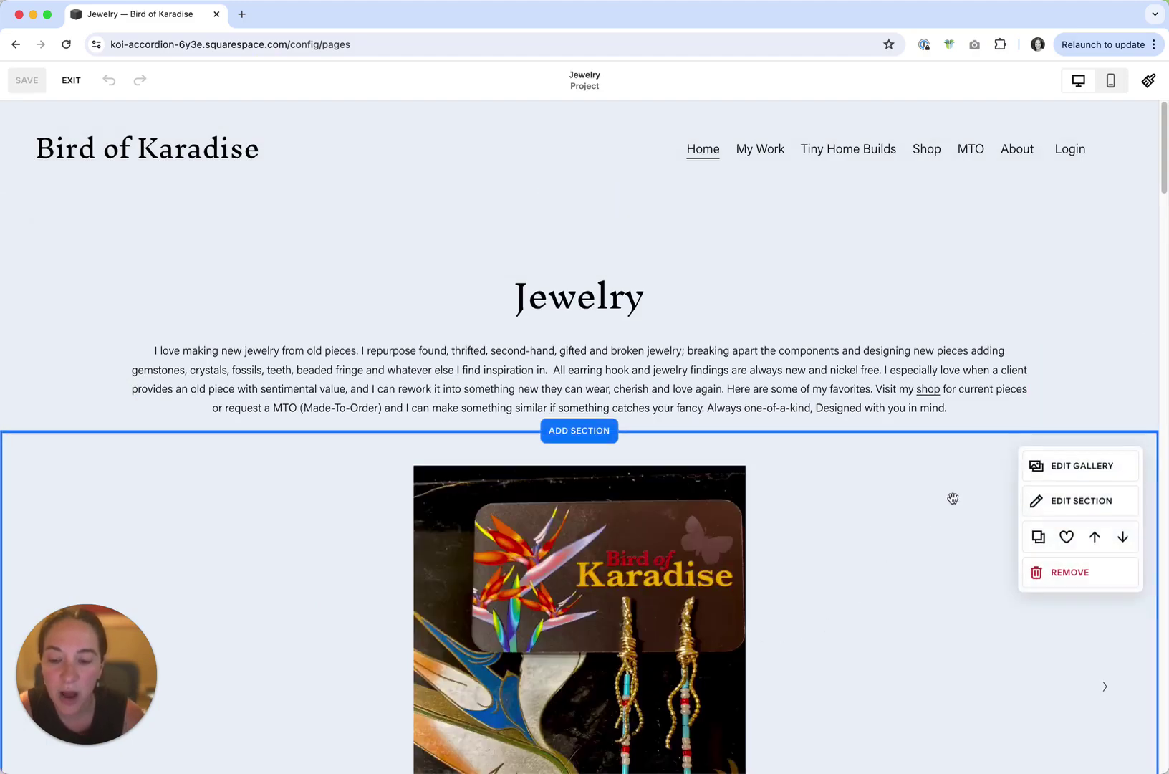
pyautogui.moveTo(1164, 172); pyautogui.dragTo(1014, 740)
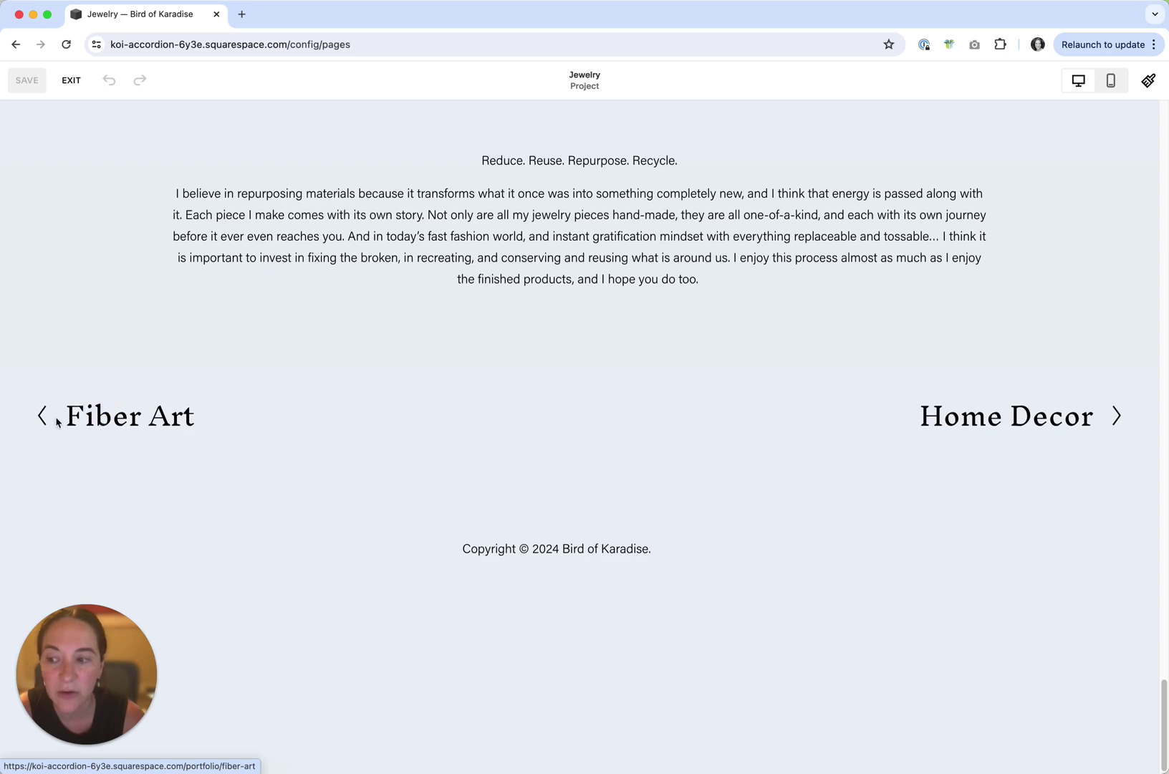
pyautogui.click(106, 419)
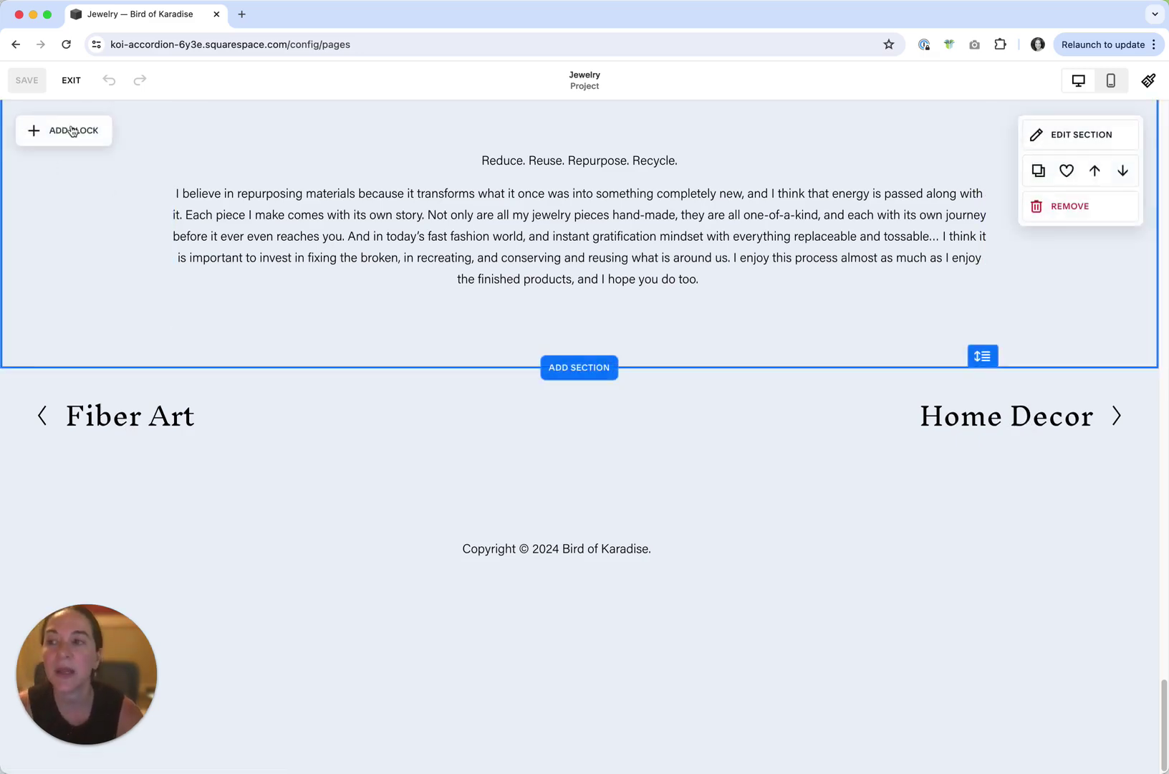
pyautogui.click(71, 81)
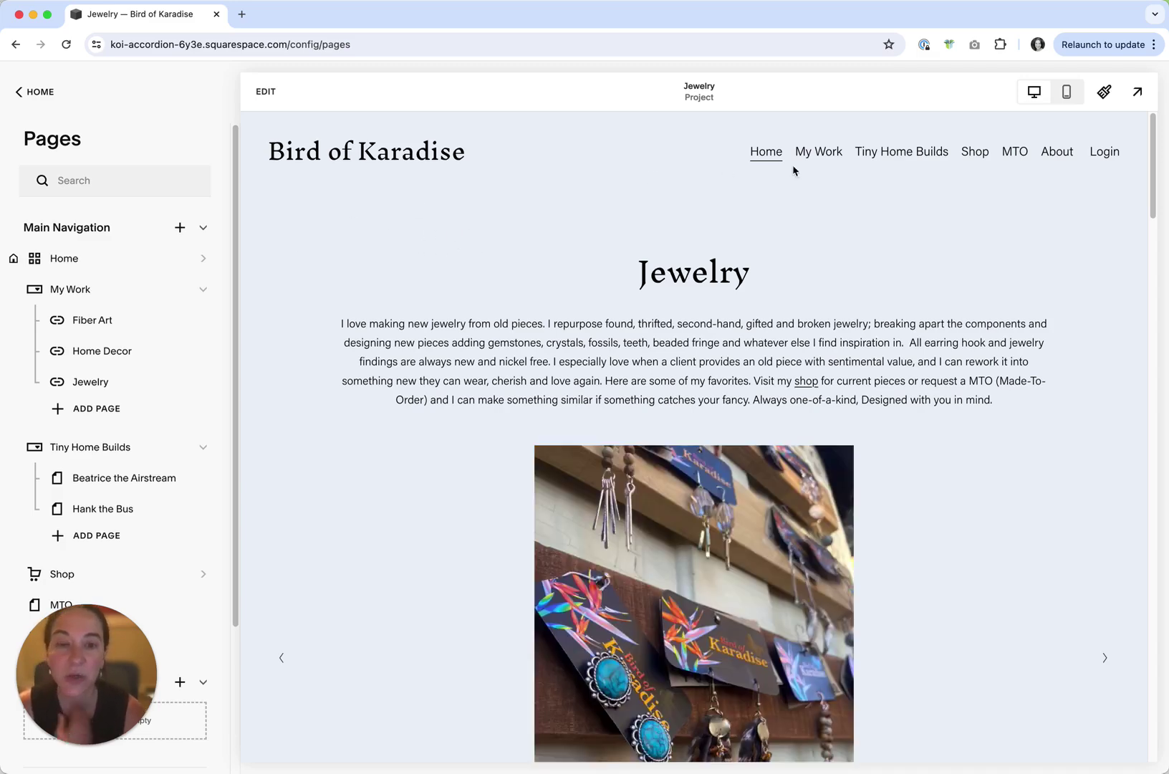
# View the Home Decor project from the homepage and the Jewelry project through the My Work dropdown
pyautogui.moveTo(823, 156)
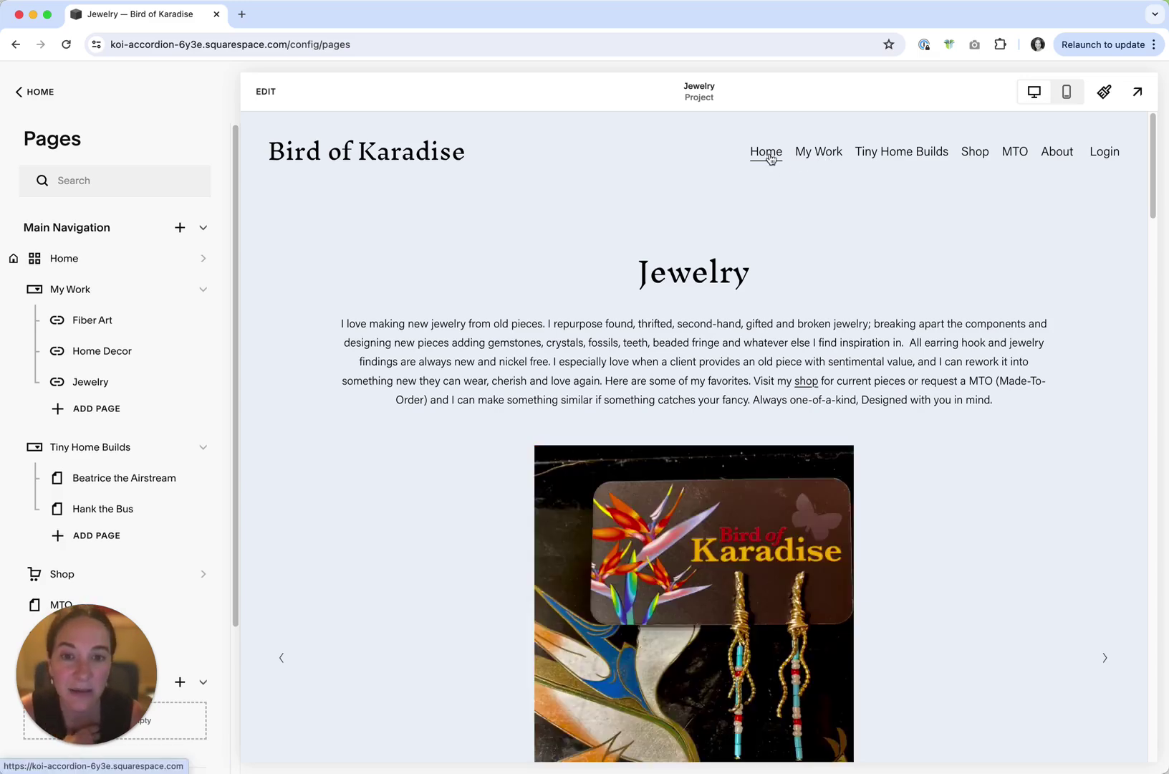
pyautogui.click(767, 153)
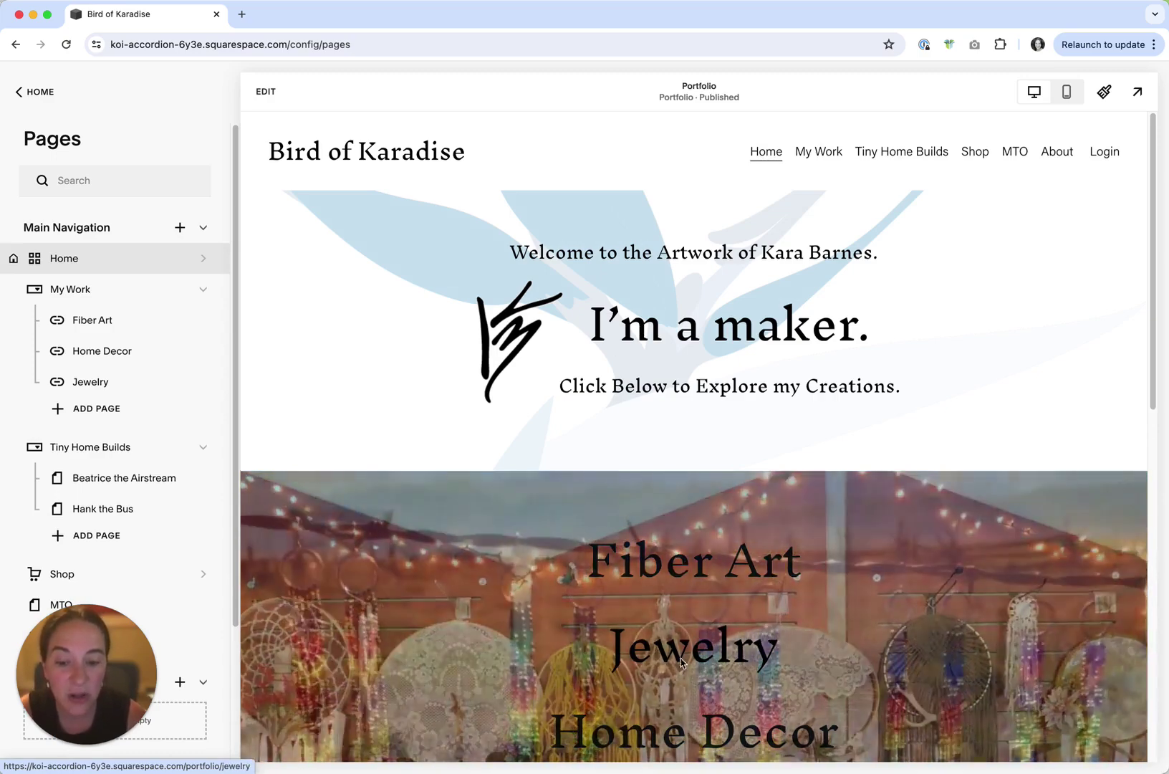
pyautogui.click(652, 734)
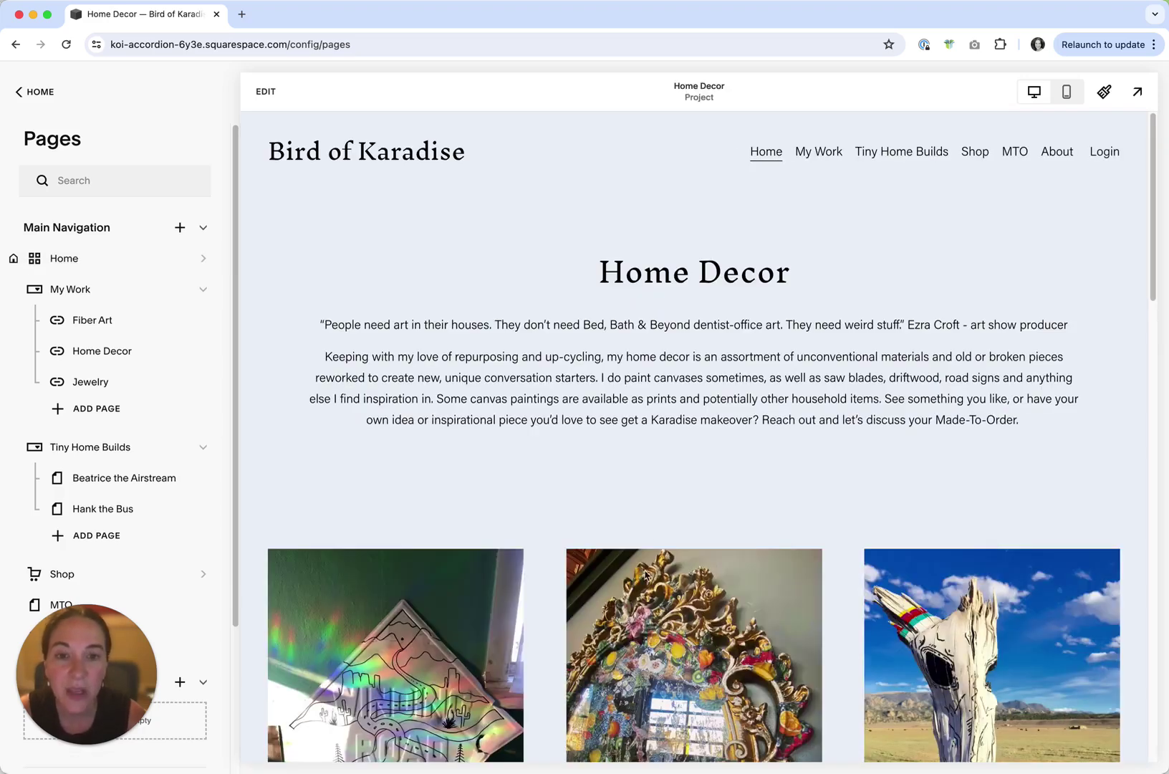
pyautogui.moveTo(820, 158)
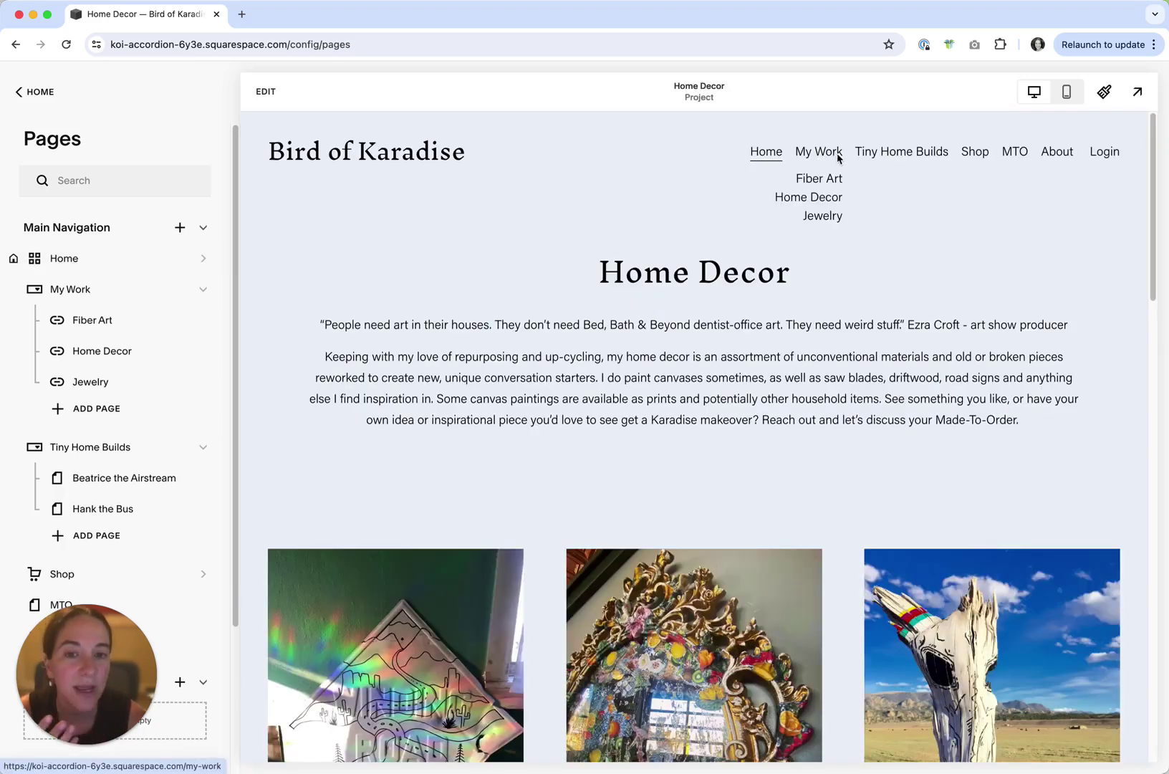
pyautogui.click(827, 217)
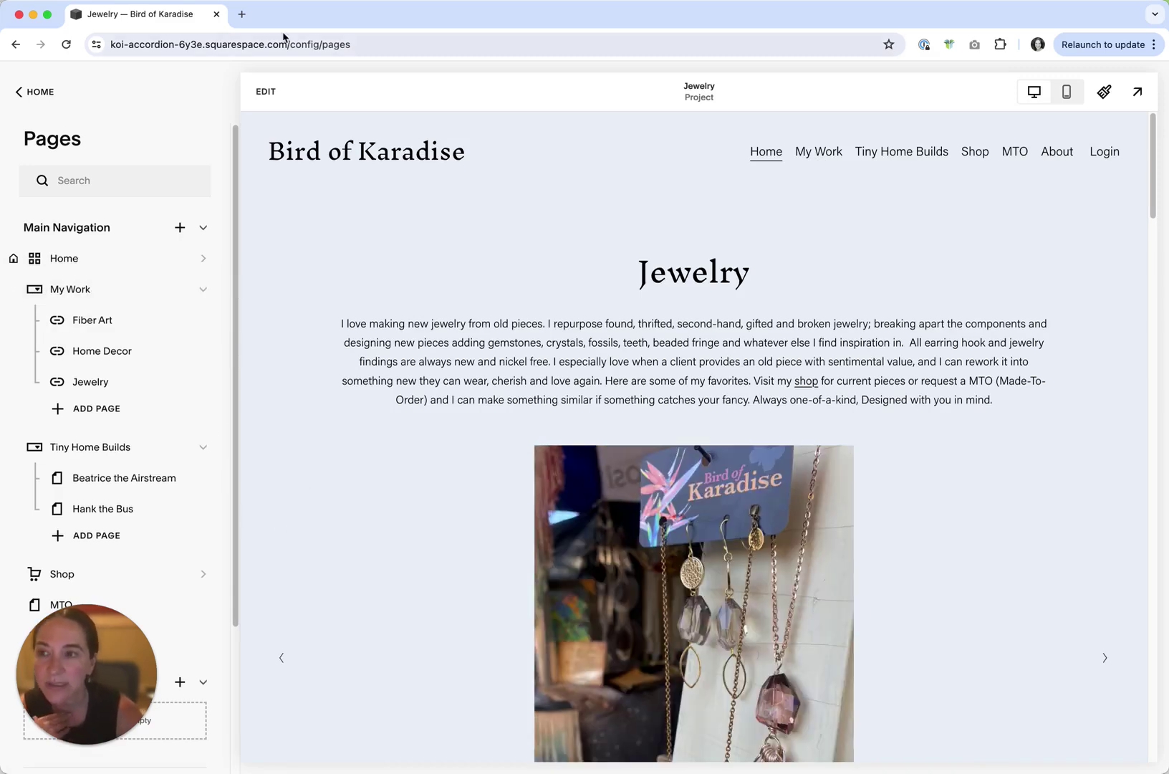
pyautogui.moveTo(340, 20); pyautogui.dragTo(497, 31)
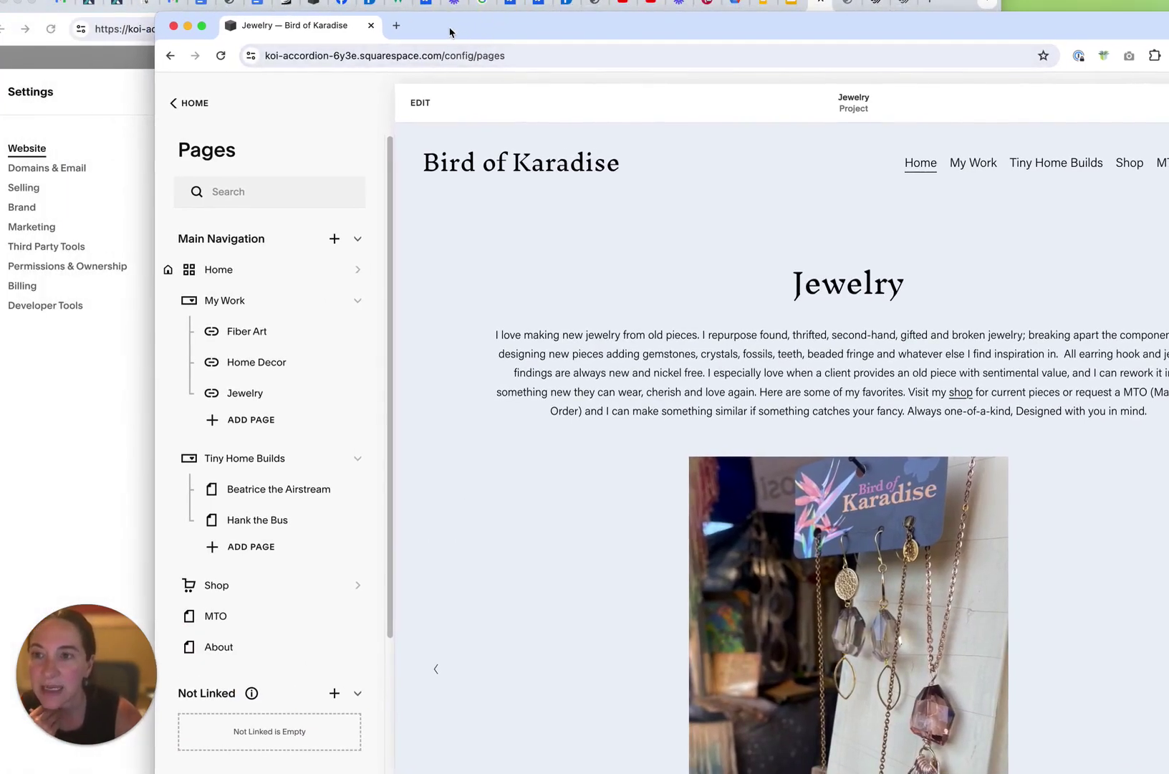
pyautogui.moveTo(450, 30); pyautogui.dragTo(294, 16)
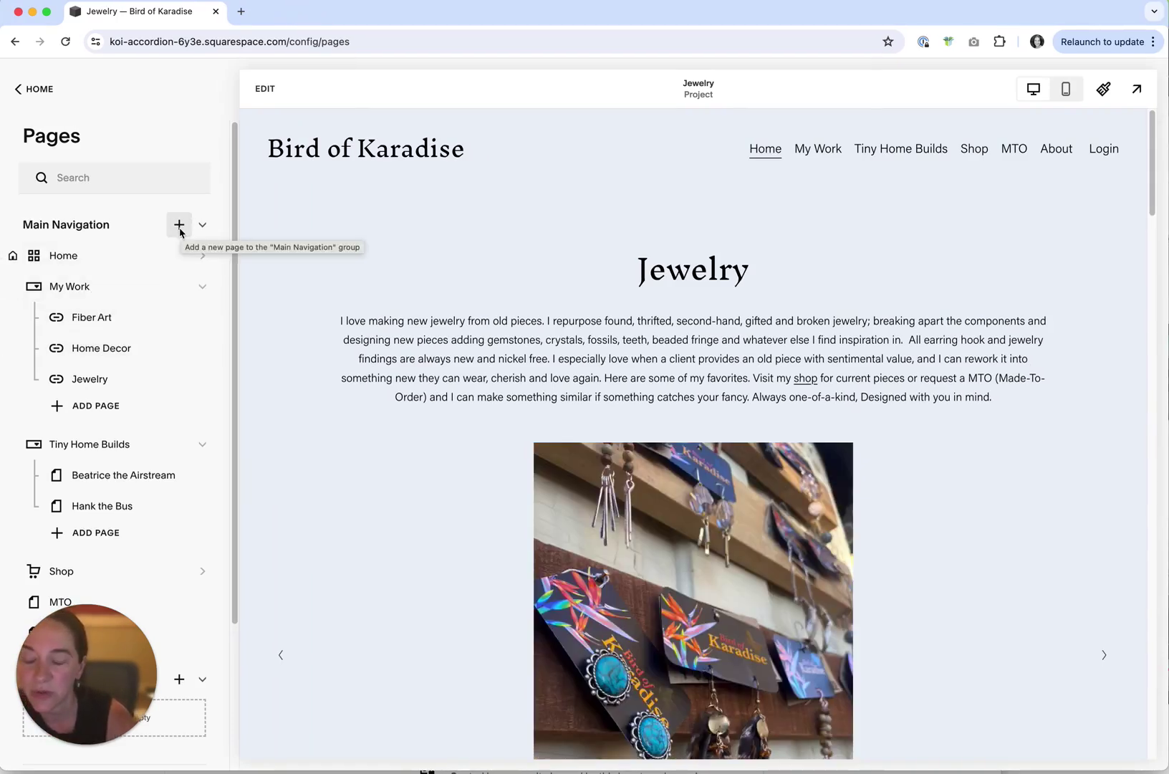
# Check the page types available for the main navigation and review the My Work dropdown's titles and URL slug
pyautogui.click(179, 226)
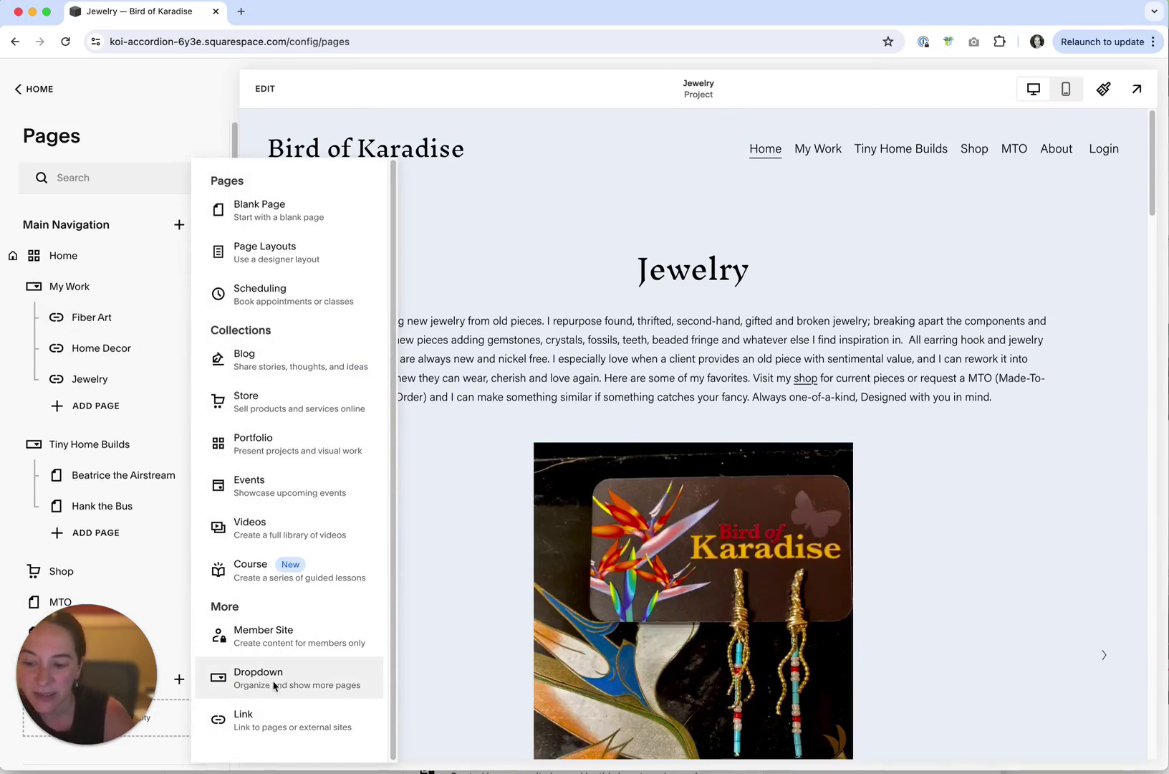
pyautogui.click(70, 289)
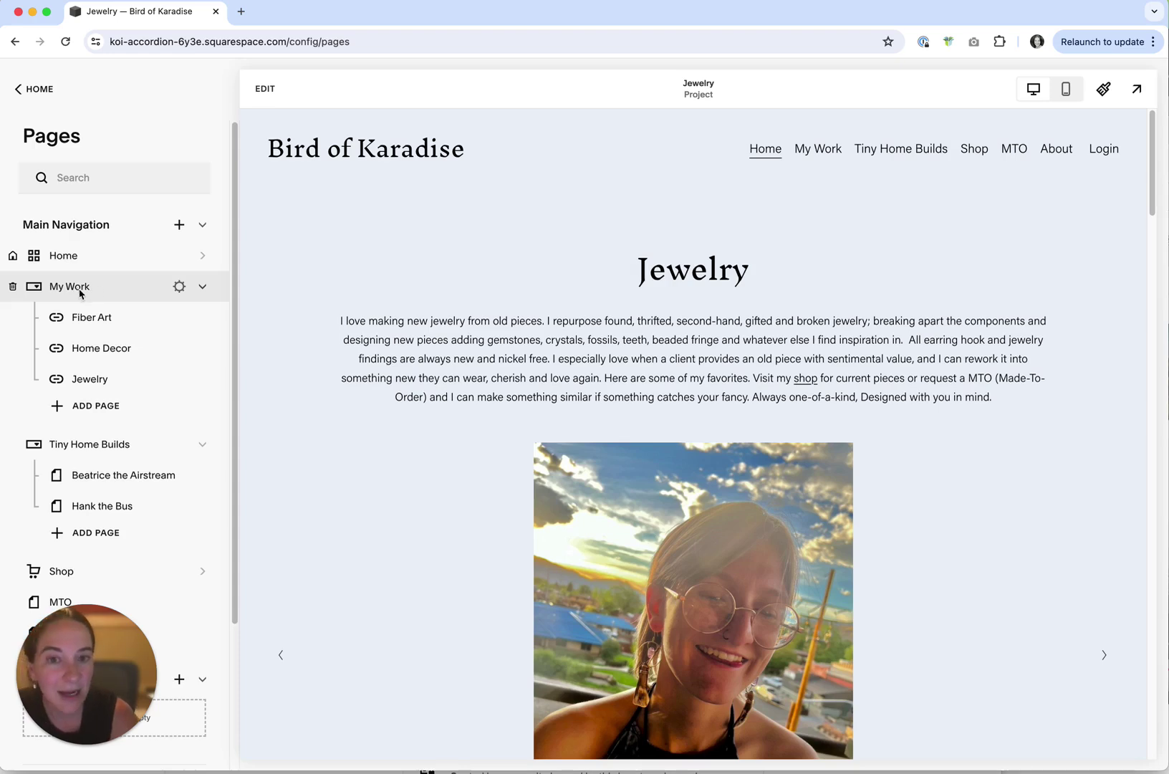
pyautogui.moveTo(821, 153)
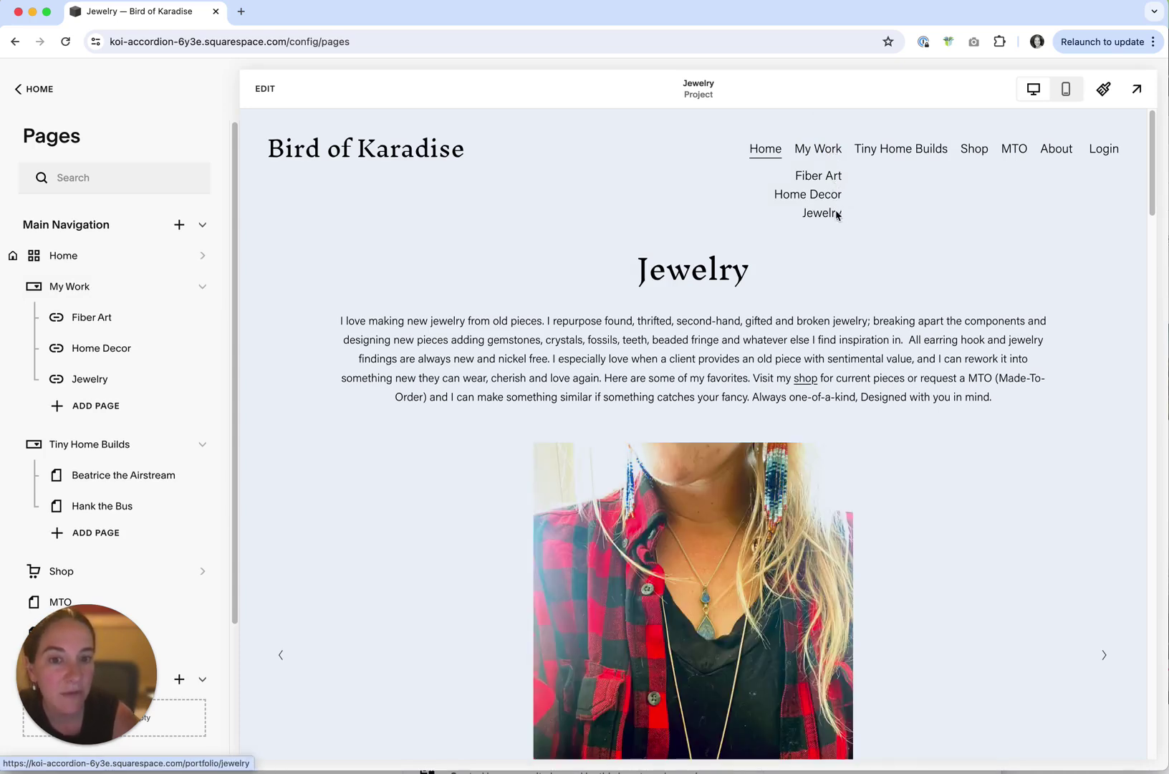
pyautogui.moveTo(78, 294)
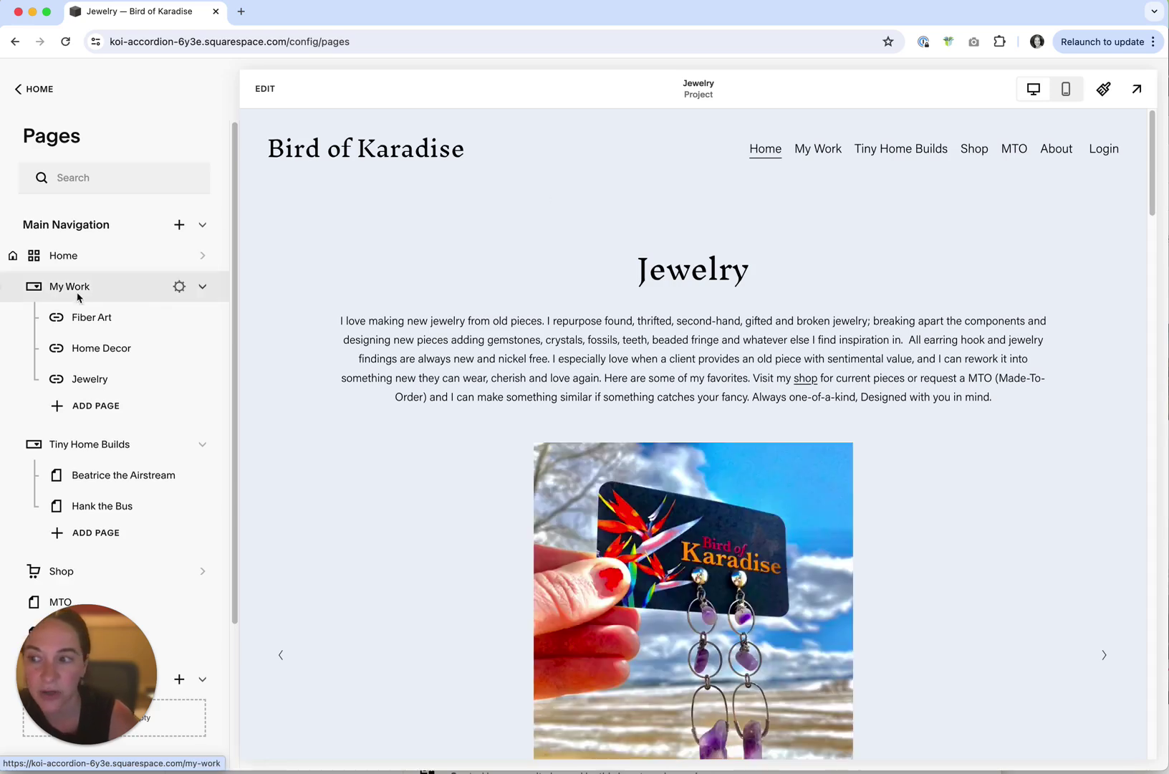
pyautogui.click(180, 289)
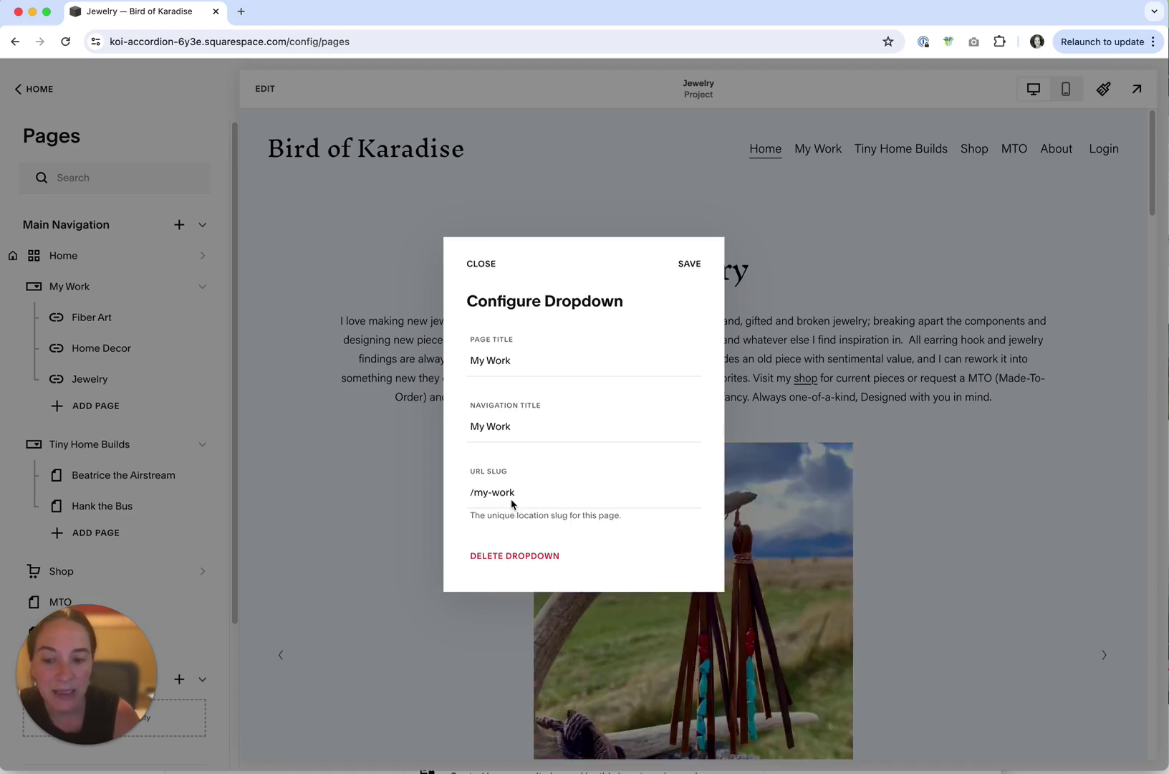
pyautogui.click(481, 265)
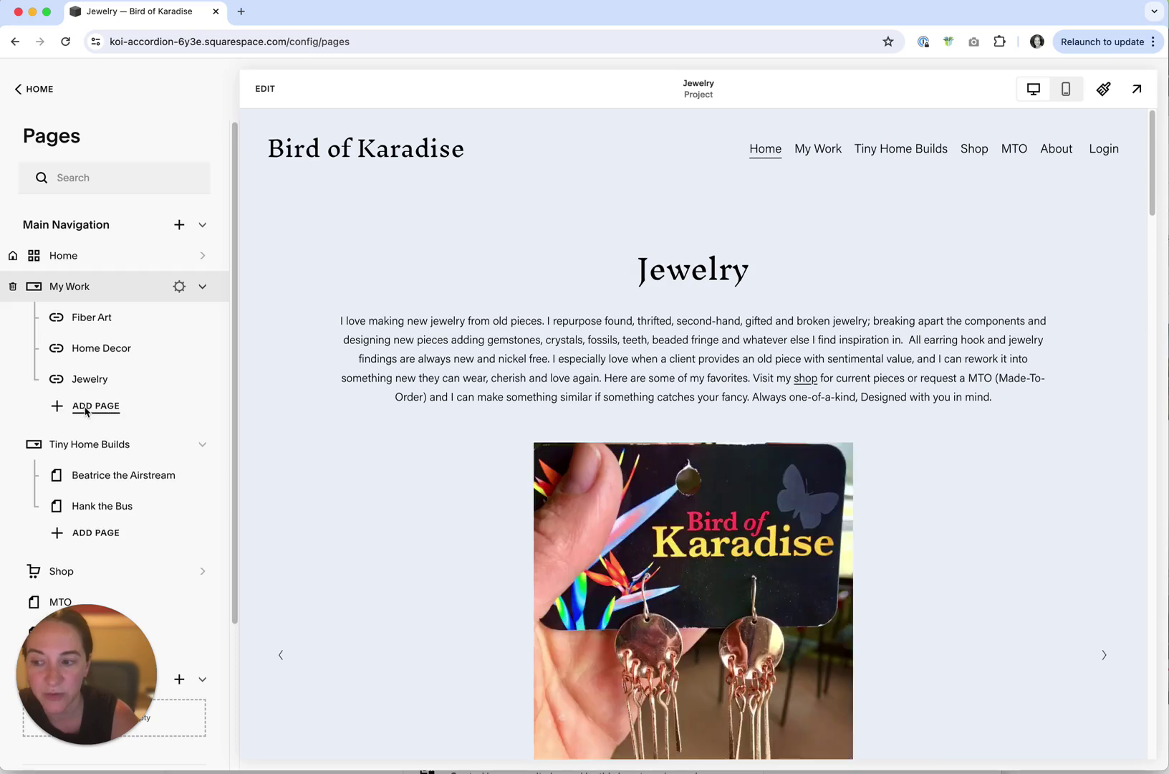
pyautogui.click(85, 408)
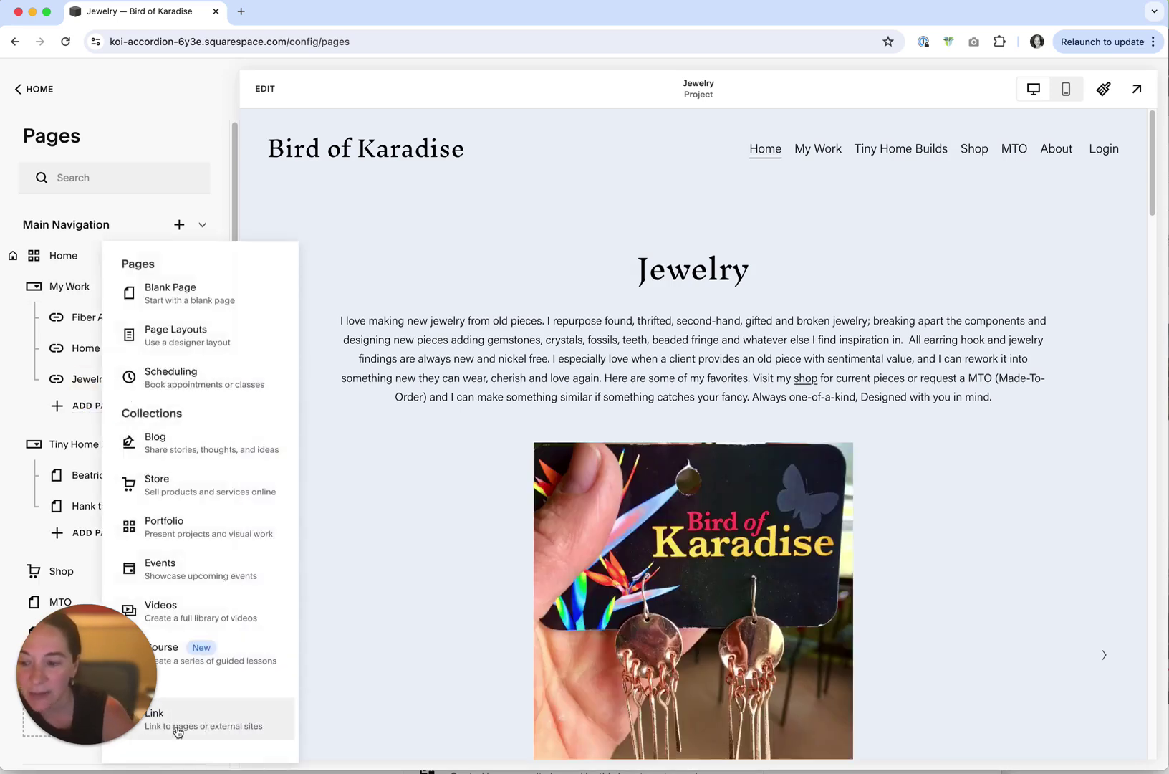
pyautogui.click(178, 730)
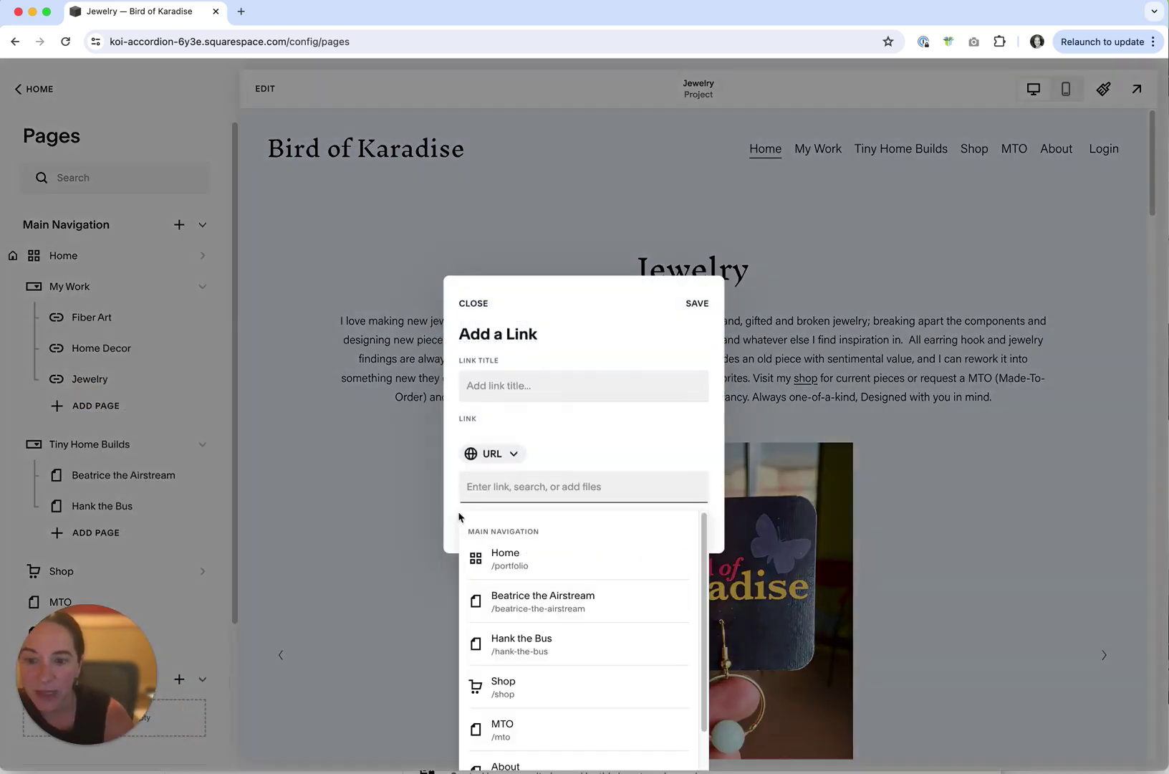
pyautogui.click(481, 388)
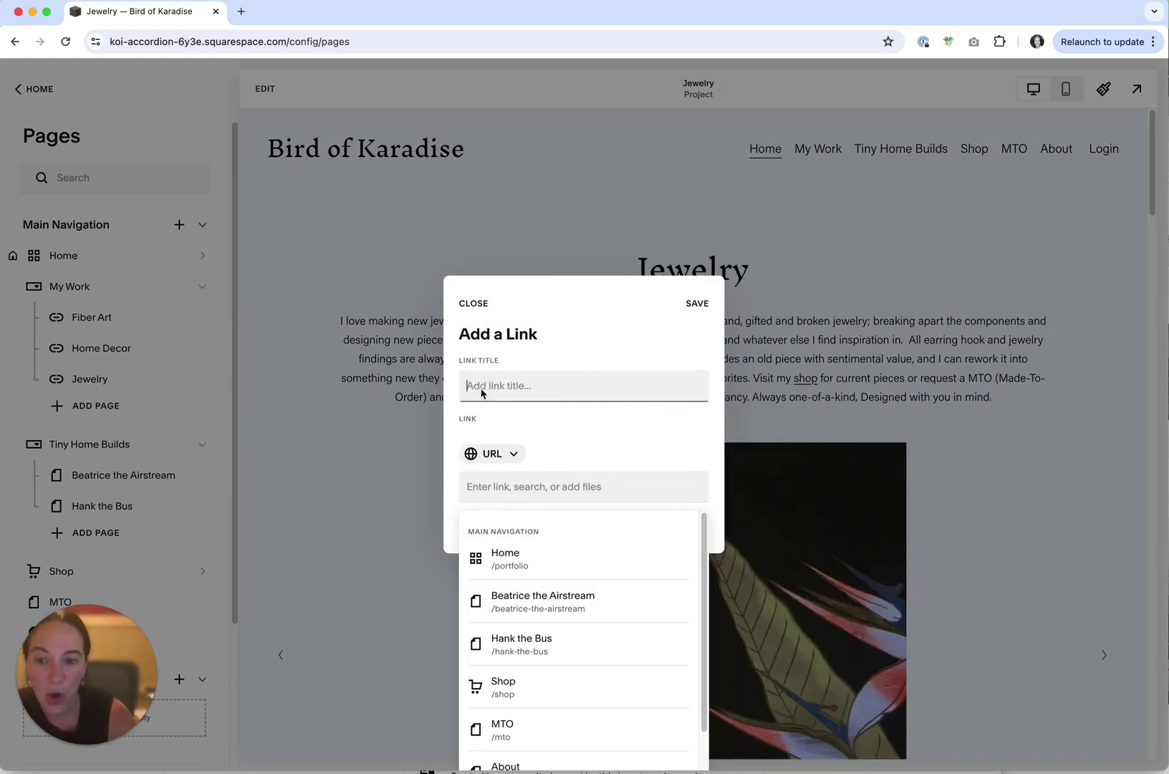
pyautogui.click(768, 154)
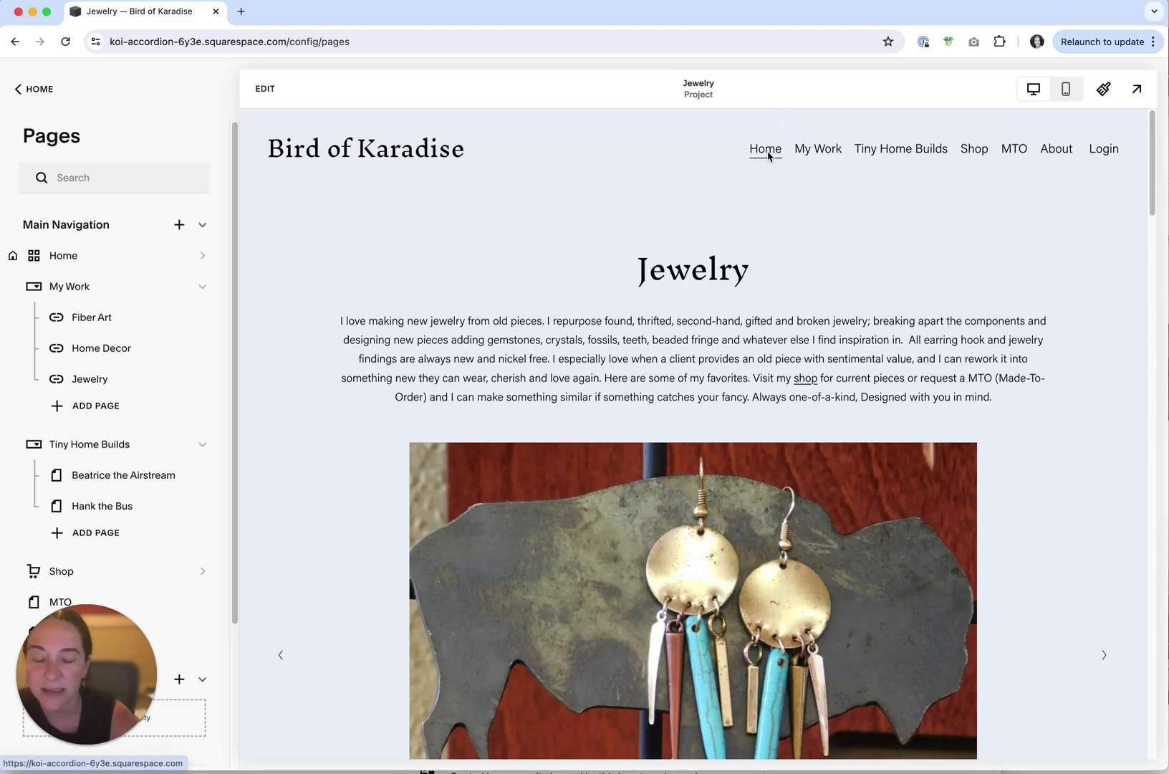
# Return to the homepage to compare the project order and move Home Decor below Jewelry in the My Work dropdown
pyautogui.click(768, 154)
pyautogui.moveTo(1149, 174); pyautogui.dragTo(1151, 254)
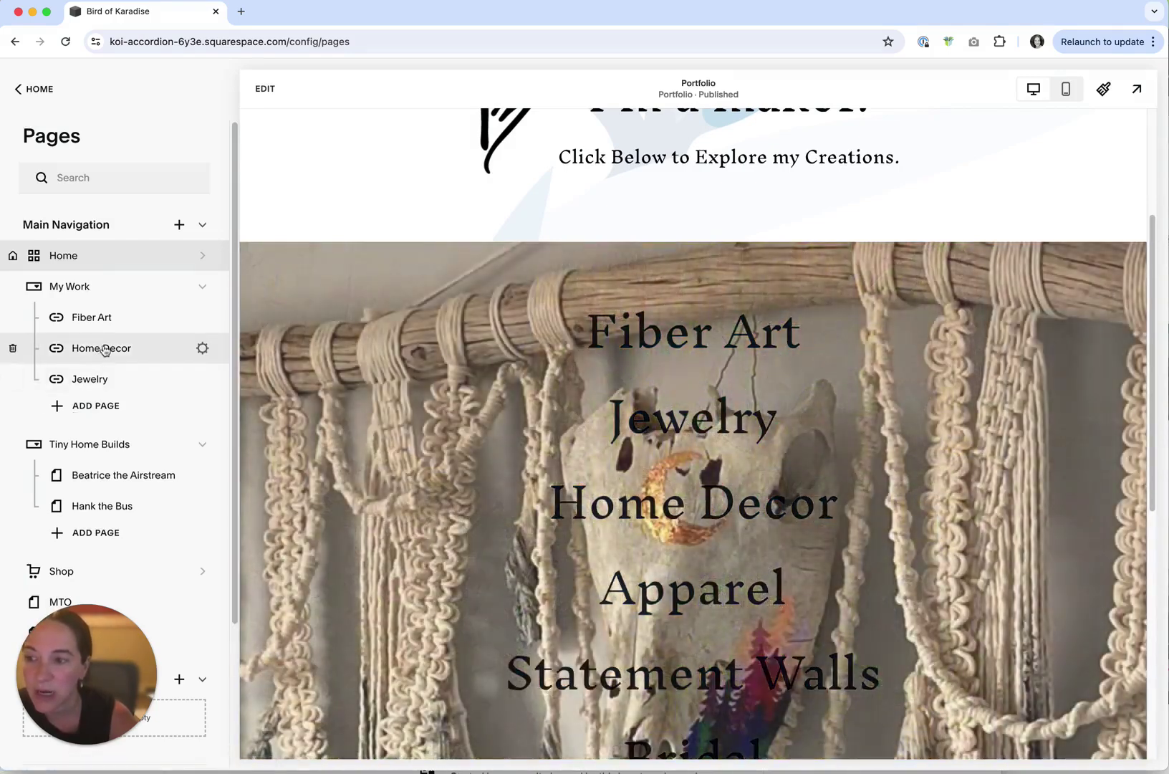
pyautogui.moveTo(105, 349); pyautogui.dragTo(115, 387)
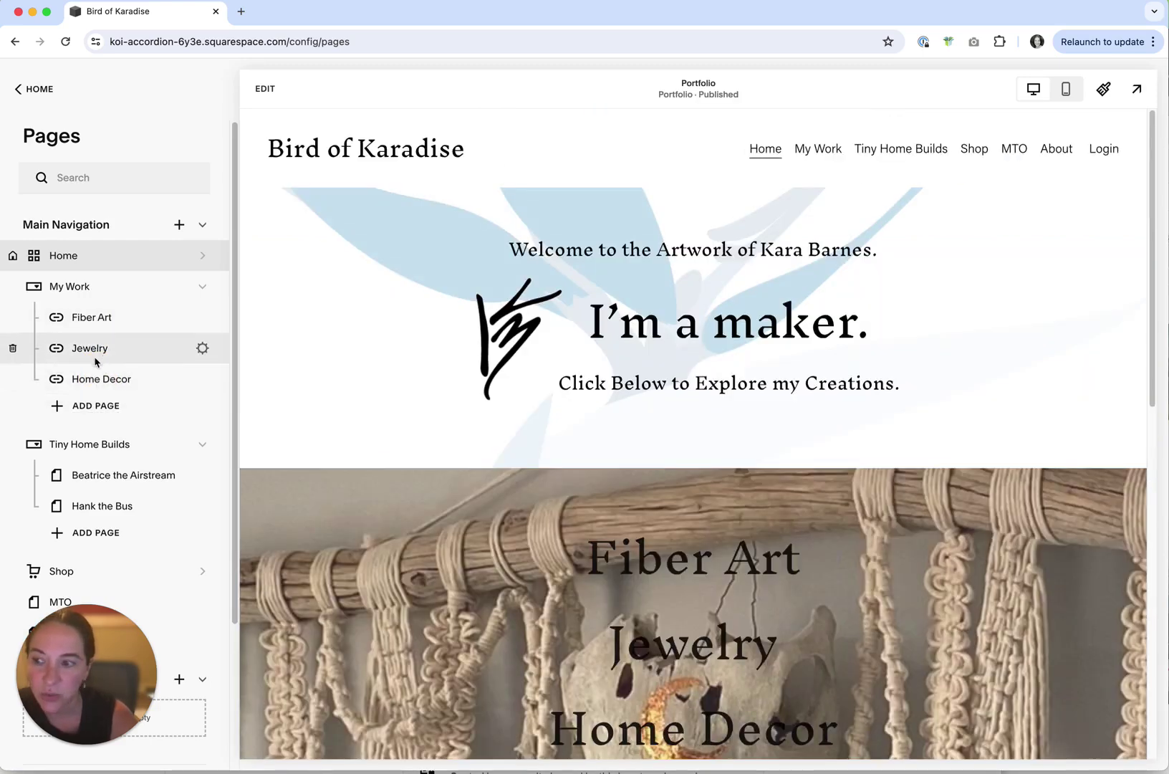
# Add an Apparel link to the My Work dropdown pointing to /portfolio/apparel
pyautogui.moveTo(1154, 262); pyautogui.dragTo(1132, 402)
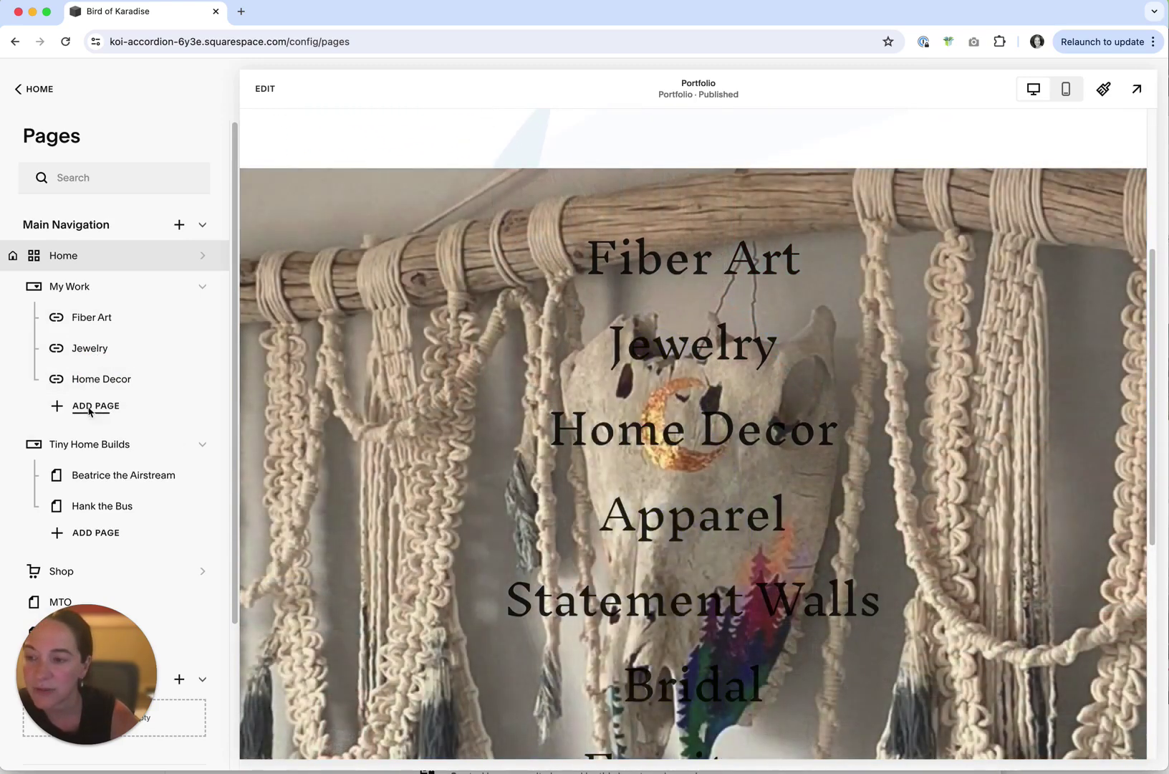
pyautogui.click(90, 406)
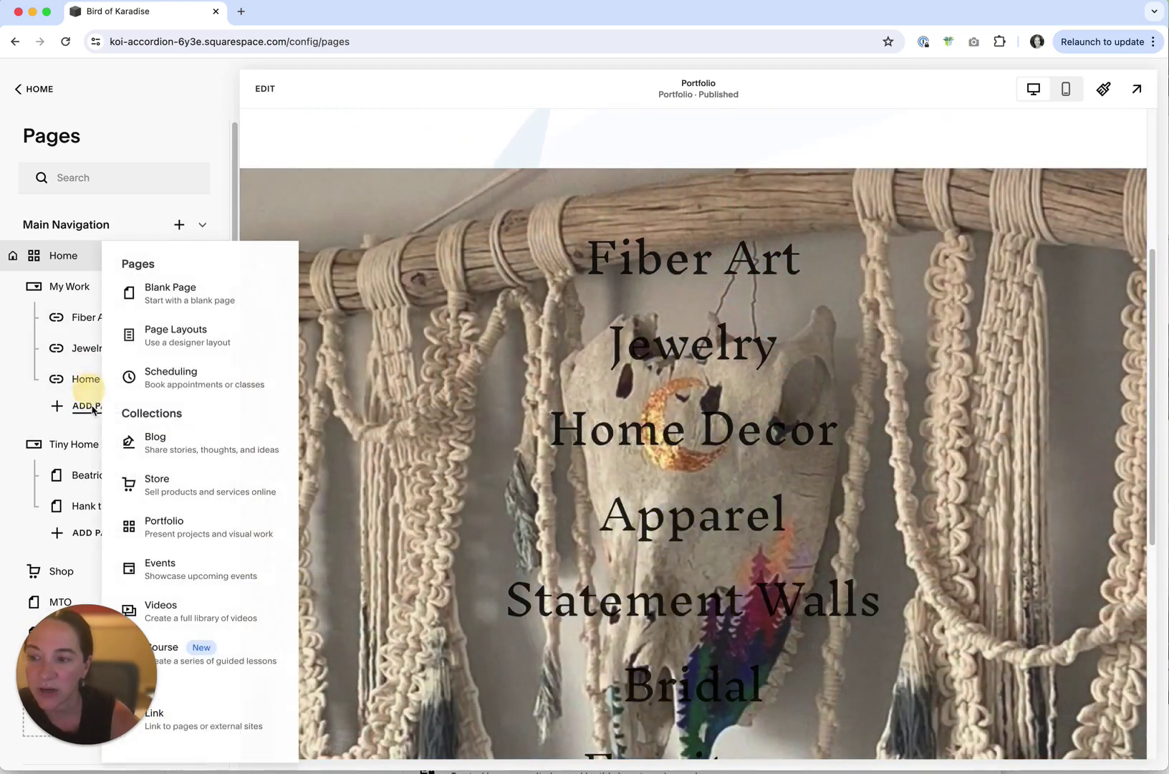
pyautogui.click(204, 718)
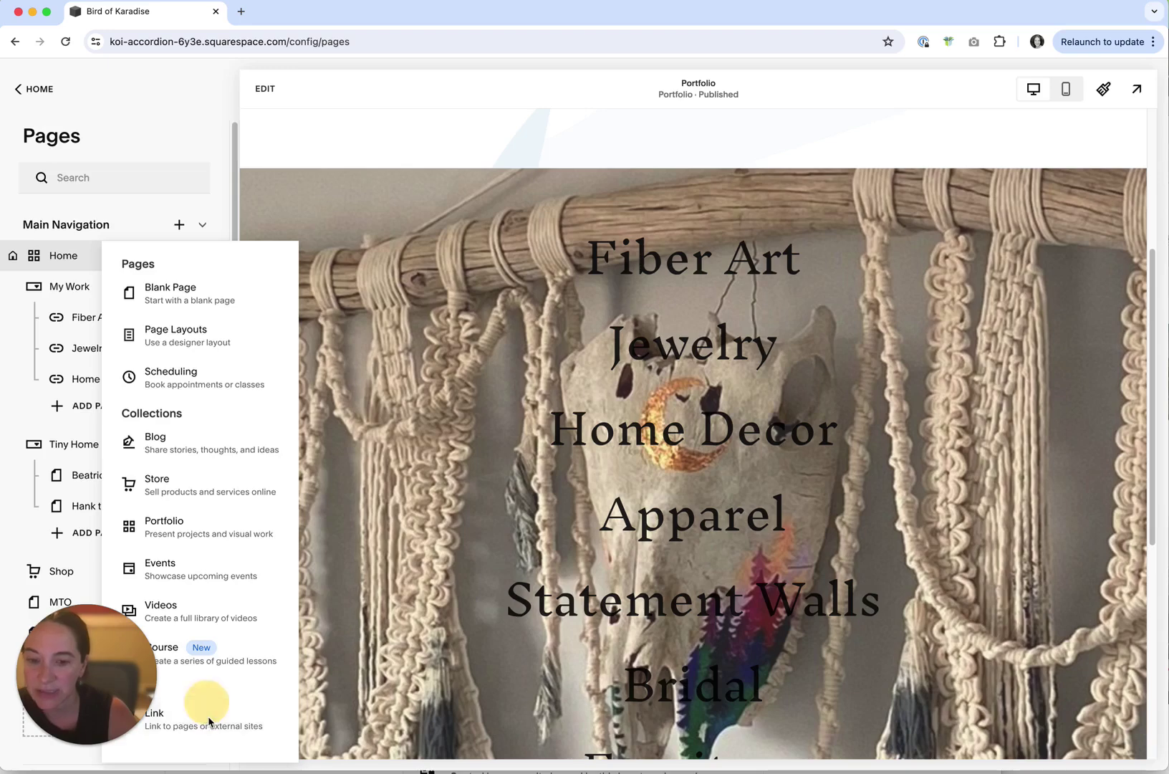
pyautogui.click(489, 380)
pyautogui.write('Apparel')
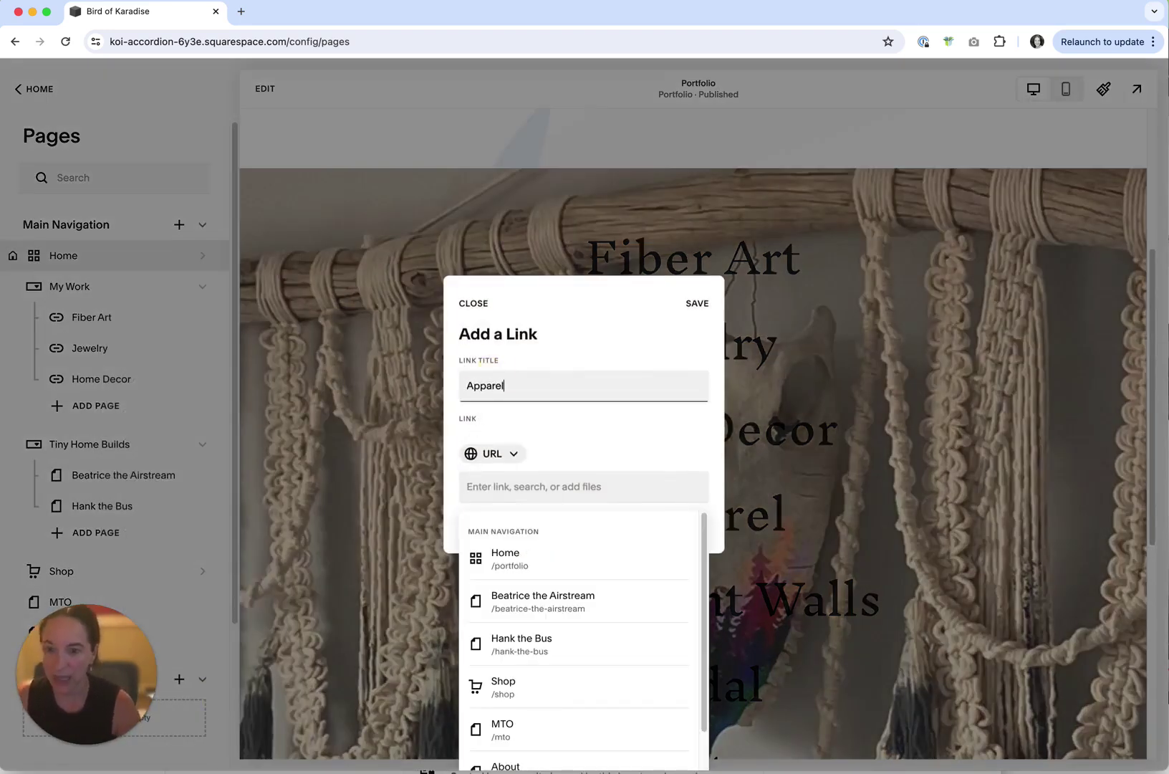
pyautogui.click(489, 479)
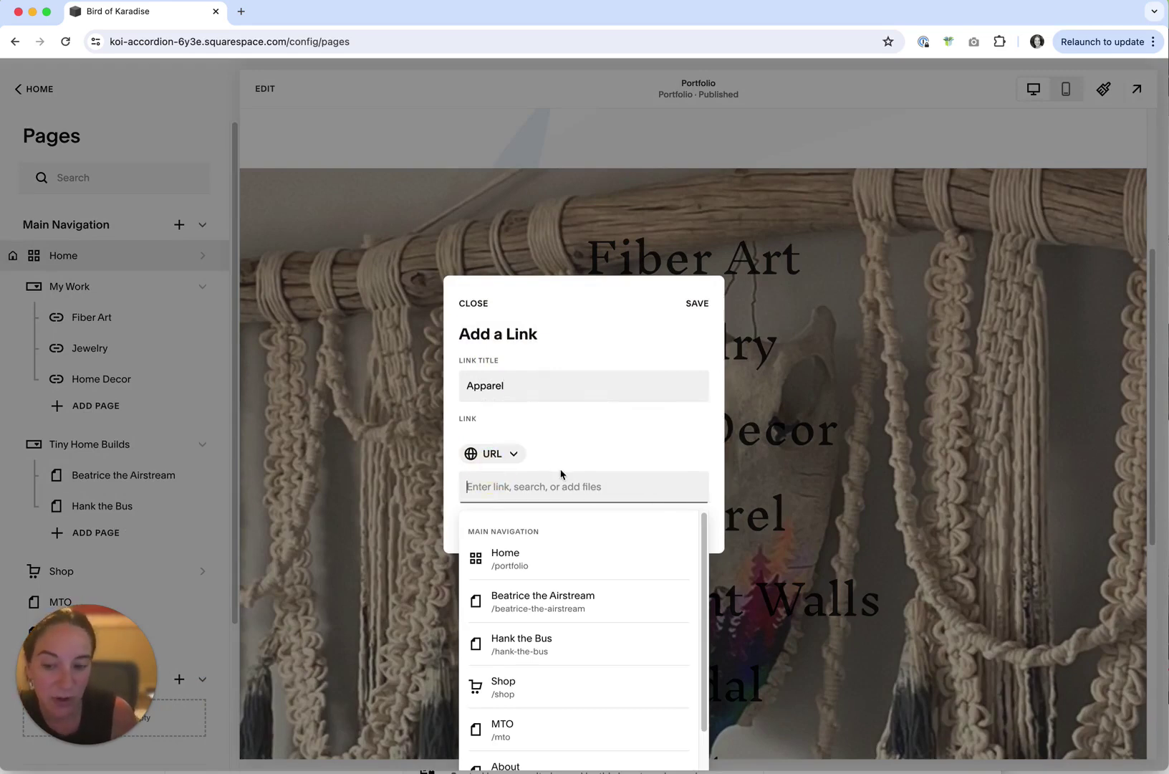
pyautogui.write('/')
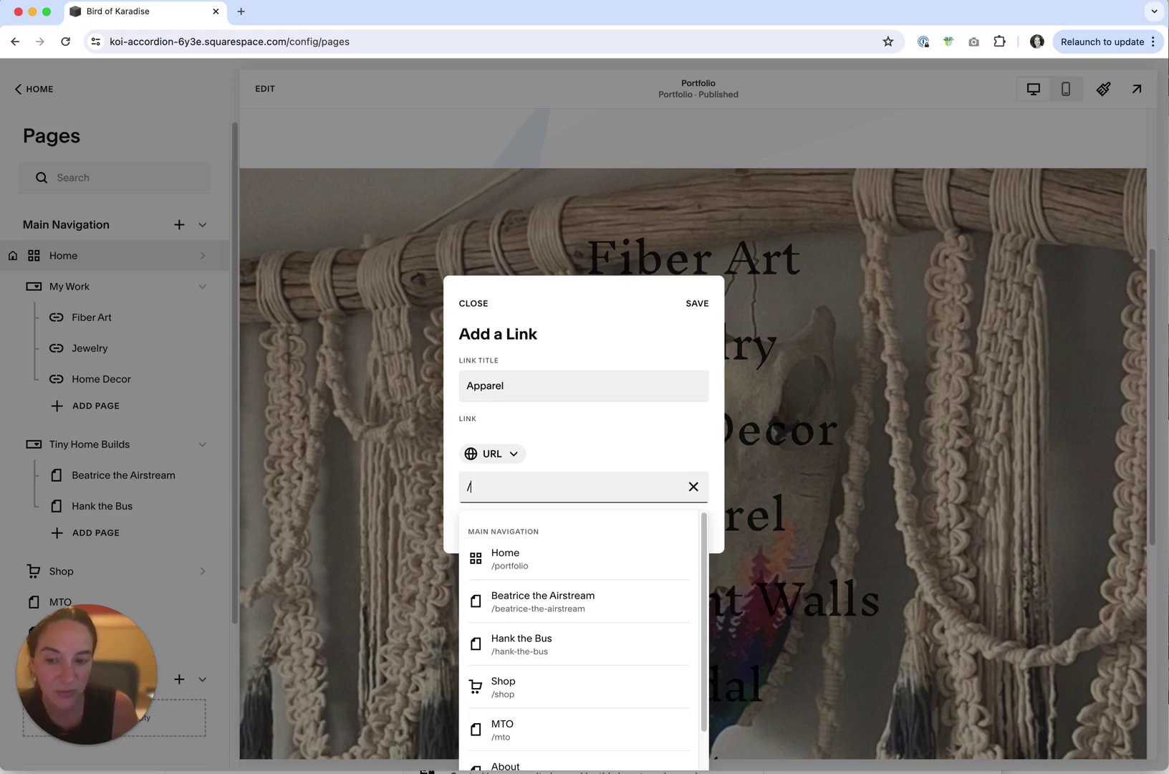
pyautogui.write('portfol')
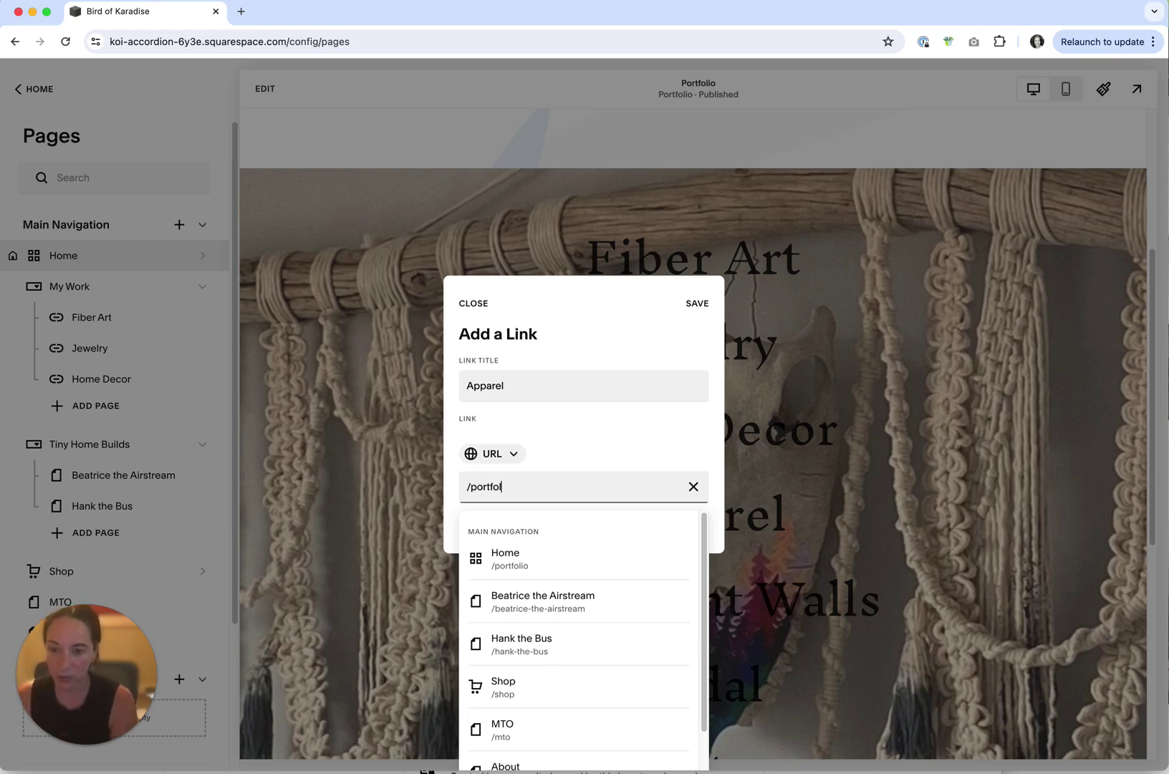
pyautogui.write('io/apparel')
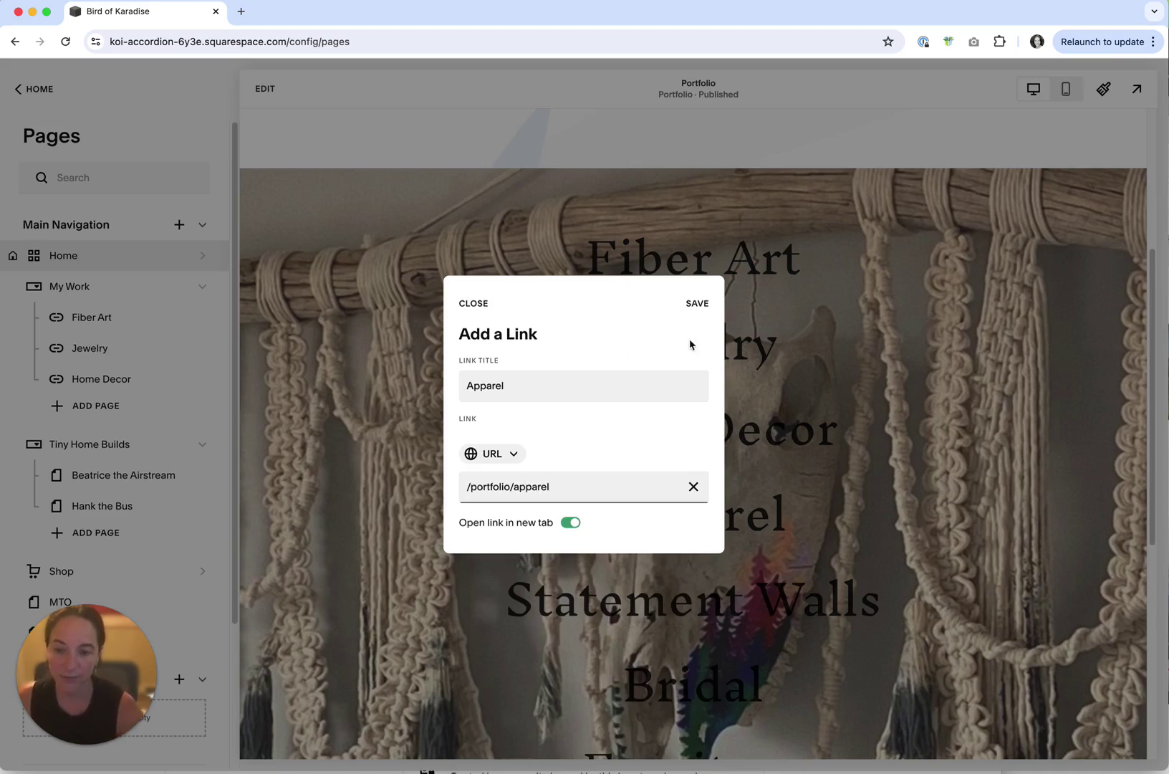
pyautogui.click(696, 303)
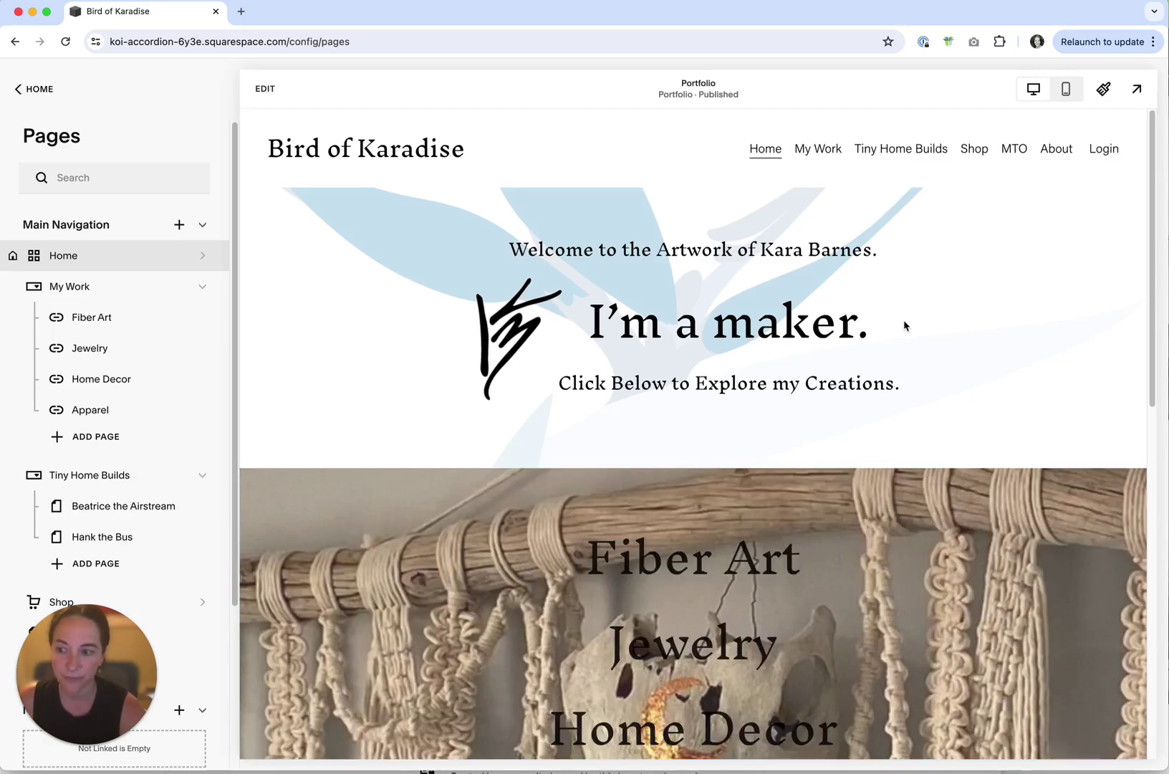
# Add a Statement Walls link to the My Work dropdown pointing to /portfolio/statement-walls
pyautogui.moveTo(1152, 283); pyautogui.dragTo(1140, 502)
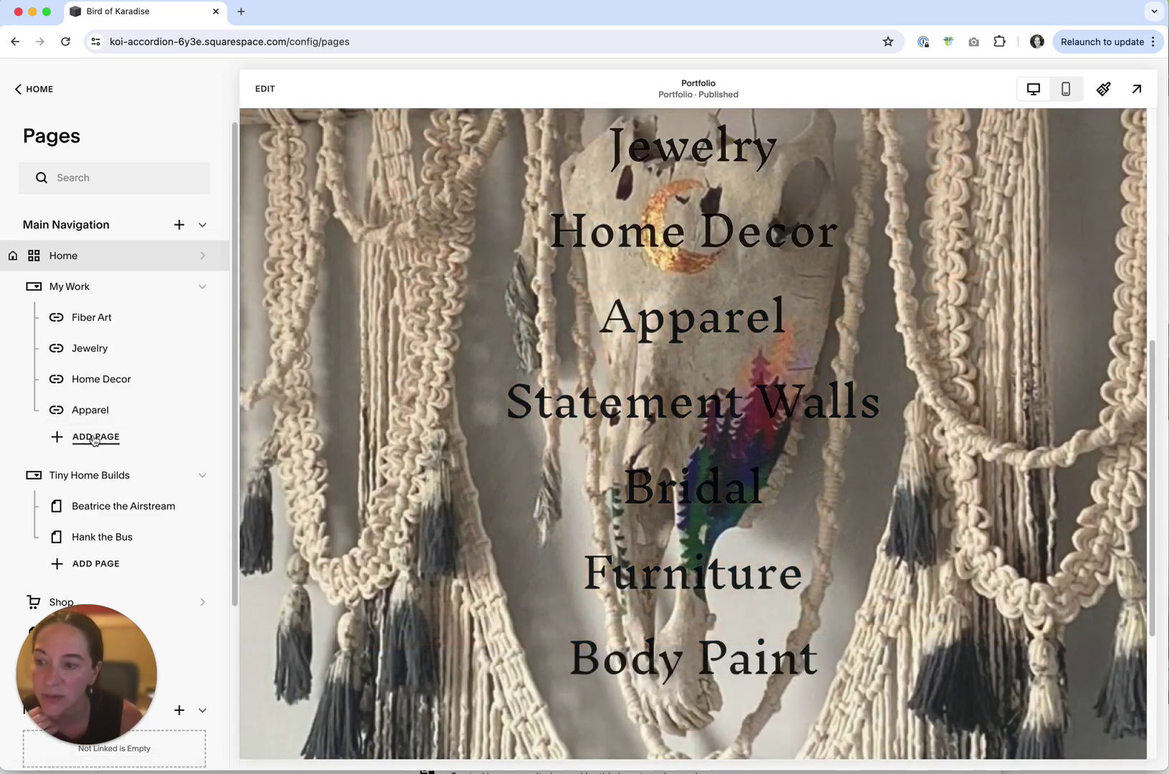
pyautogui.click(94, 437)
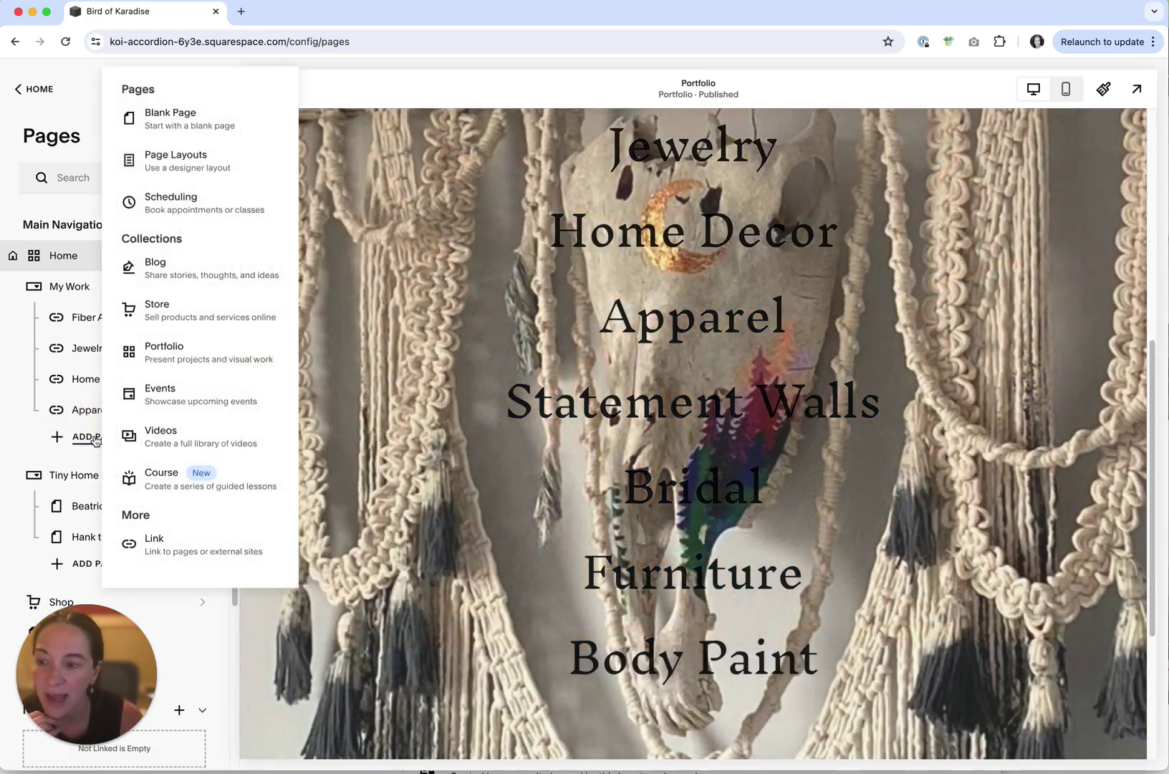
pyautogui.click(152, 542)
pyautogui.click(492, 379)
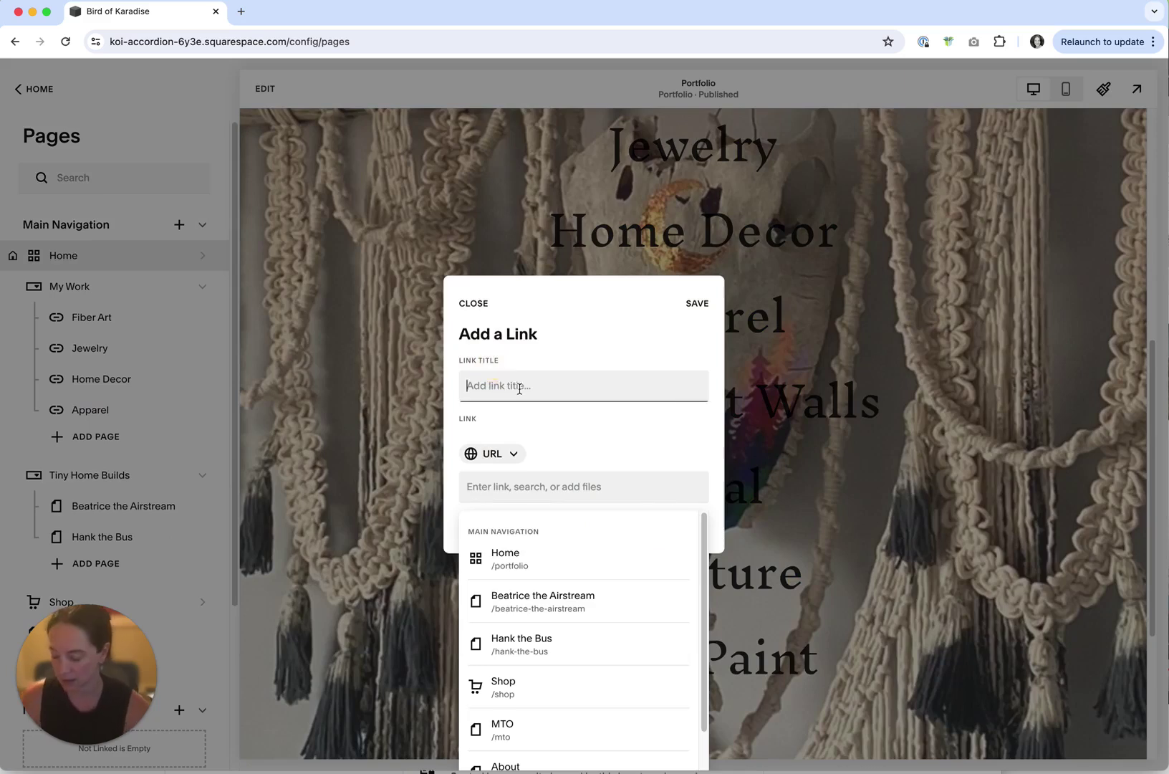
pyautogui.write('Statement Walls')
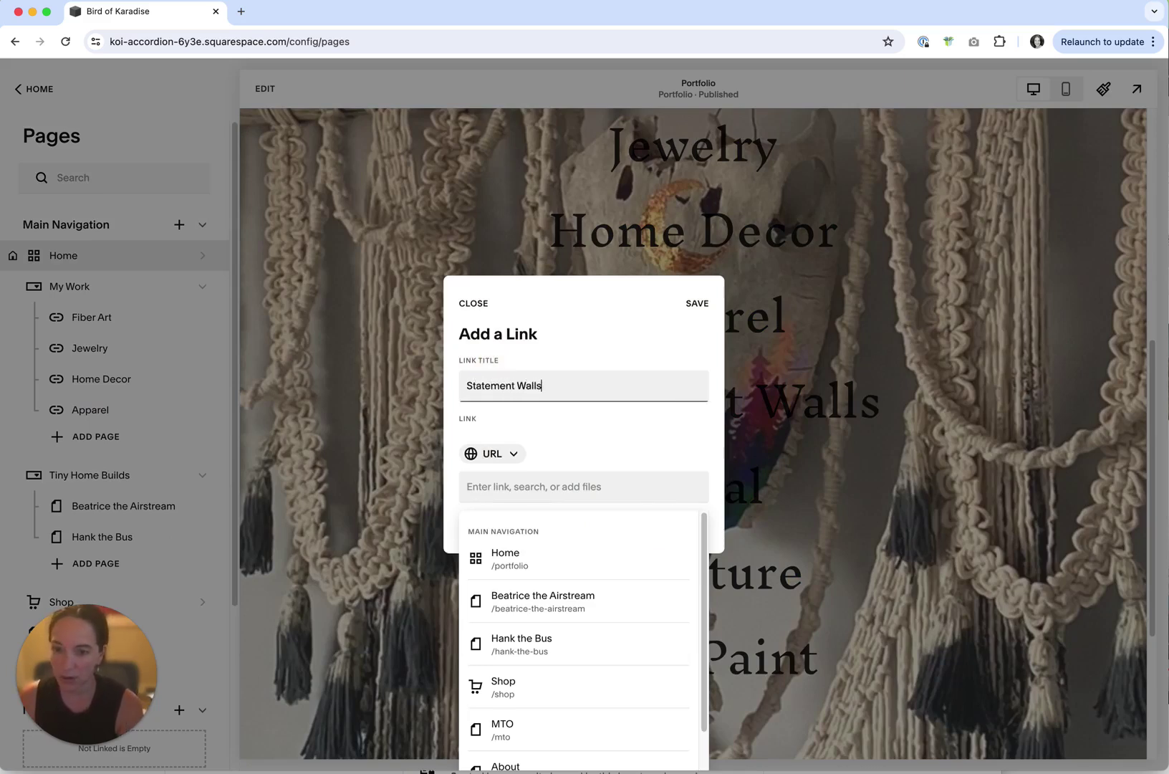
pyautogui.click(488, 485)
pyautogui.write('/portfolio/')
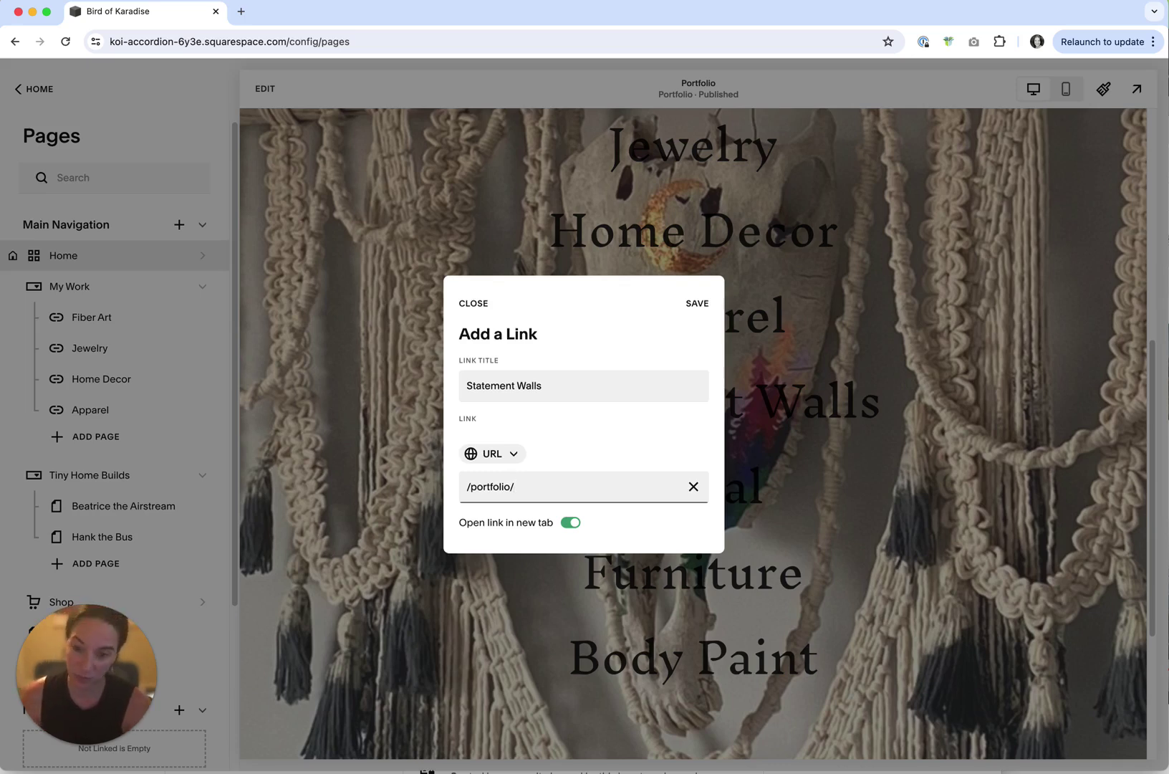
pyautogui.write('atement-walls')
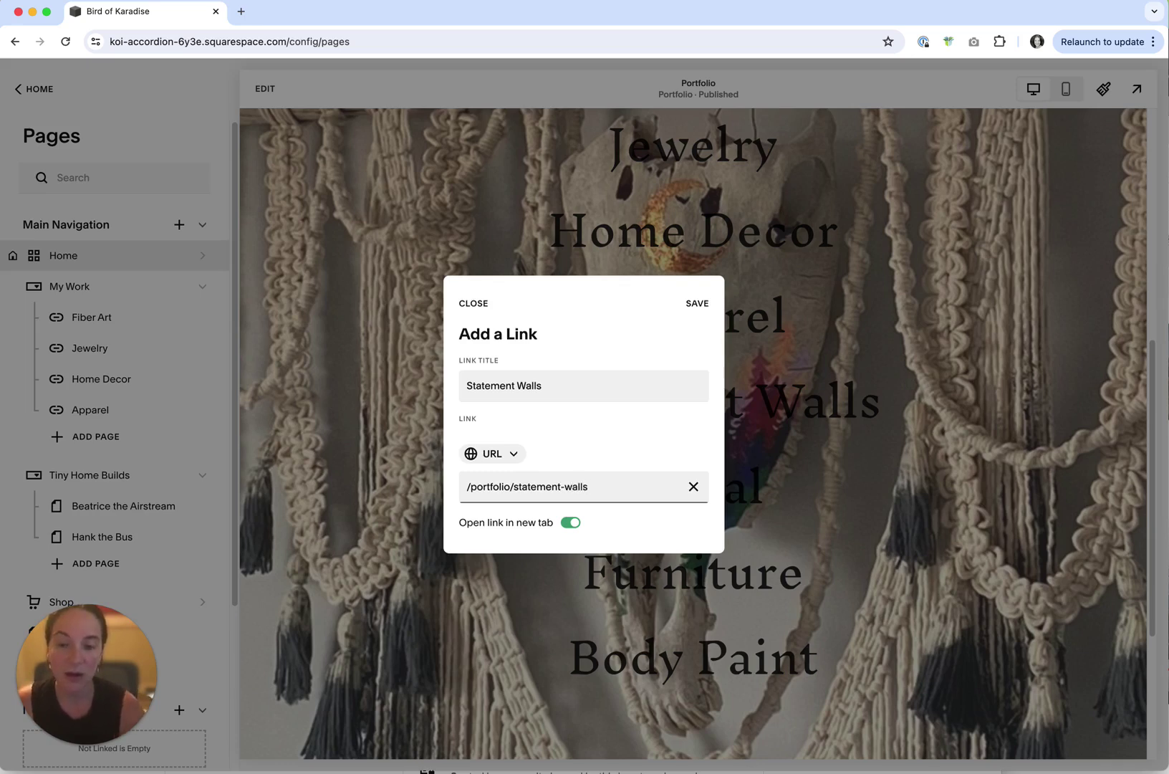
pyautogui.click(697, 305)
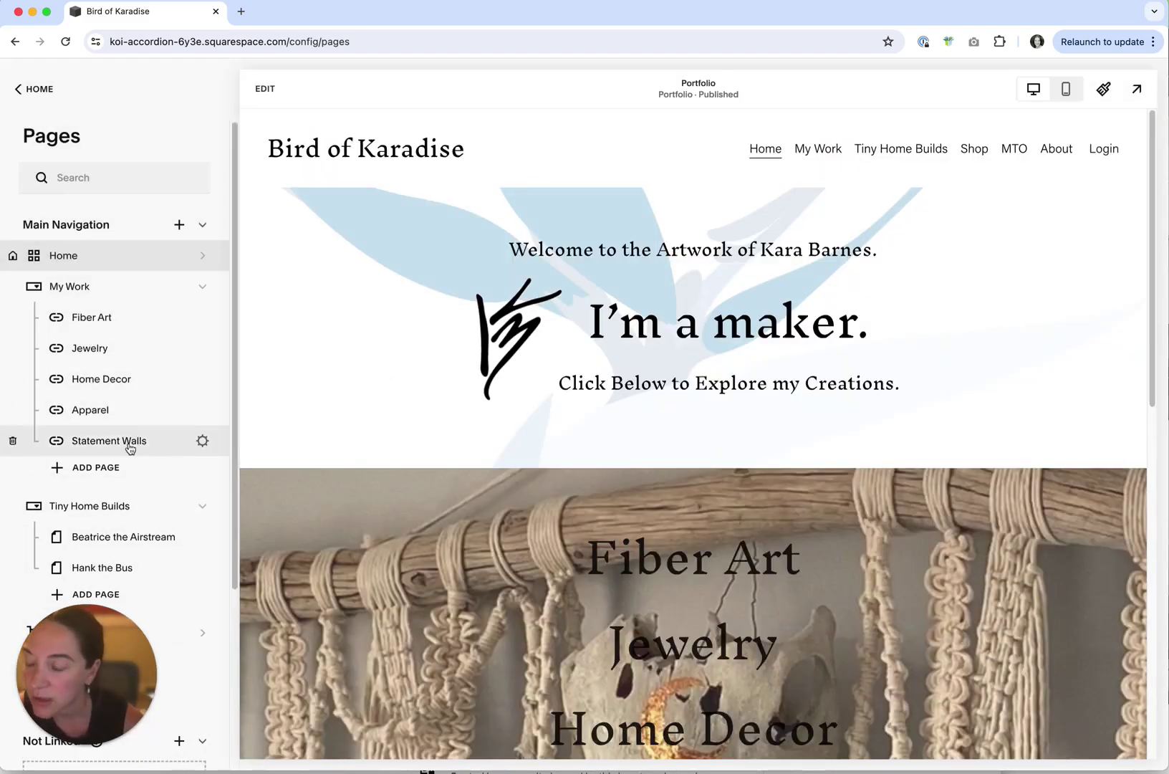
# Leave page management, view the Home Decor project from the homepage, and check the links in the My Work dropdown
pyautogui.moveTo(1153, 337); pyautogui.dragTo(1110, 621)
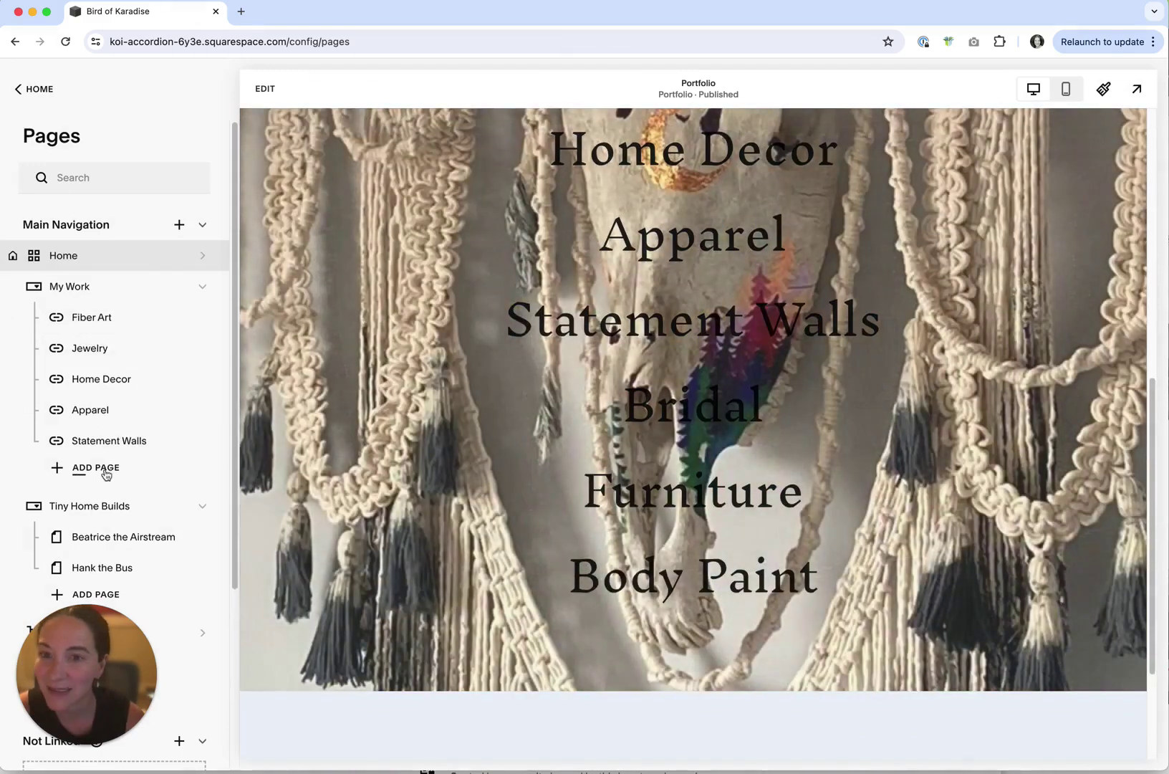
pyautogui.click(36, 89)
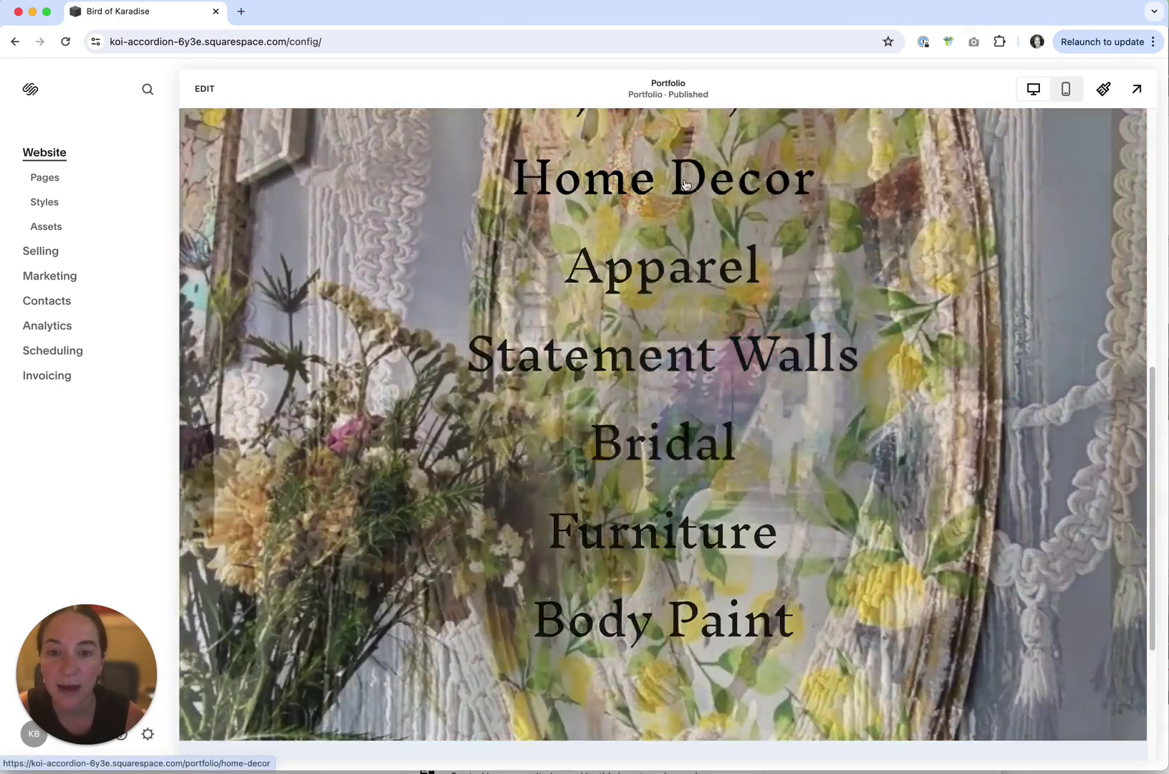
pyautogui.click(667, 185)
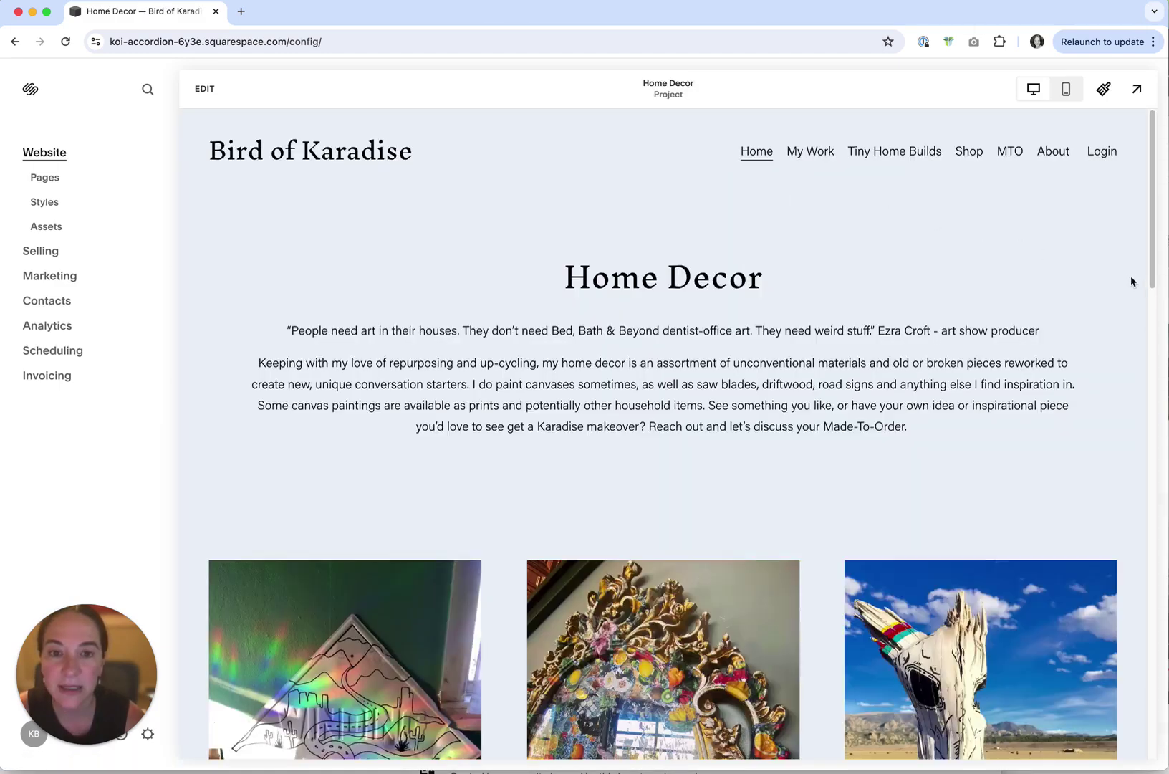
pyautogui.moveTo(817, 154)
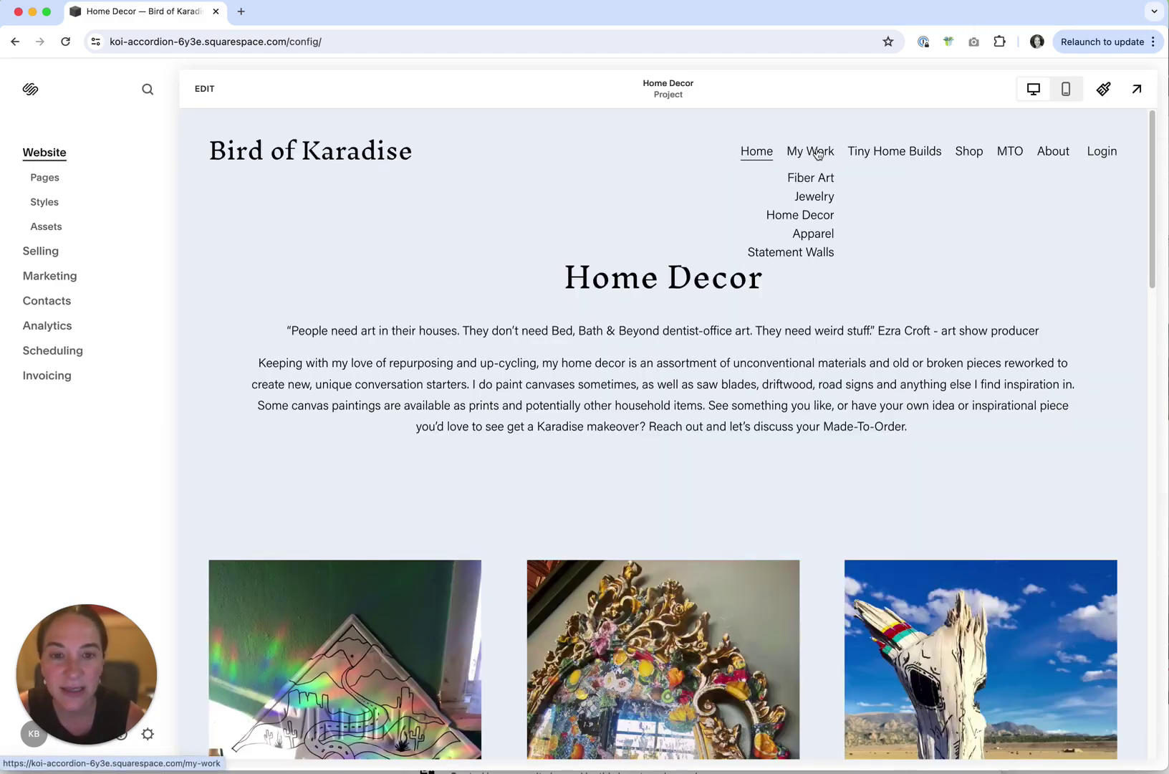
# Return to the homepage and compare its project list with the My Work dropdown
pyautogui.click(758, 156)
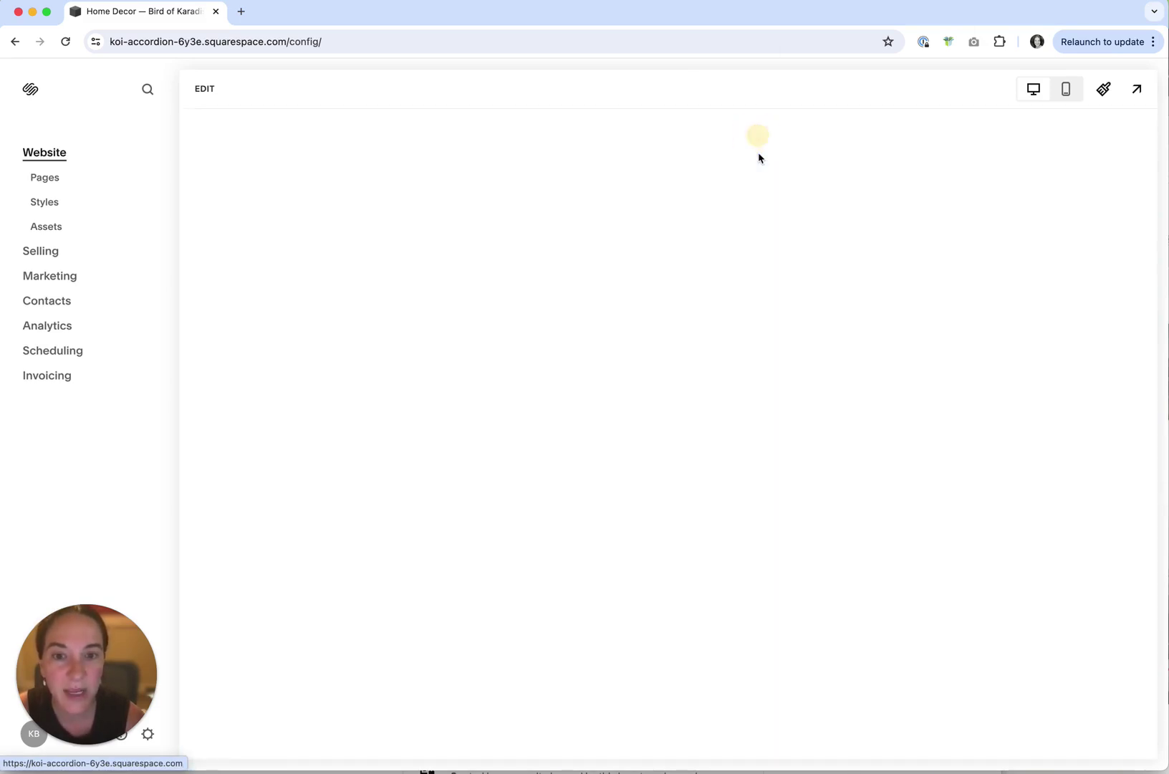
pyautogui.moveTo(1153, 161); pyautogui.dragTo(1158, 201)
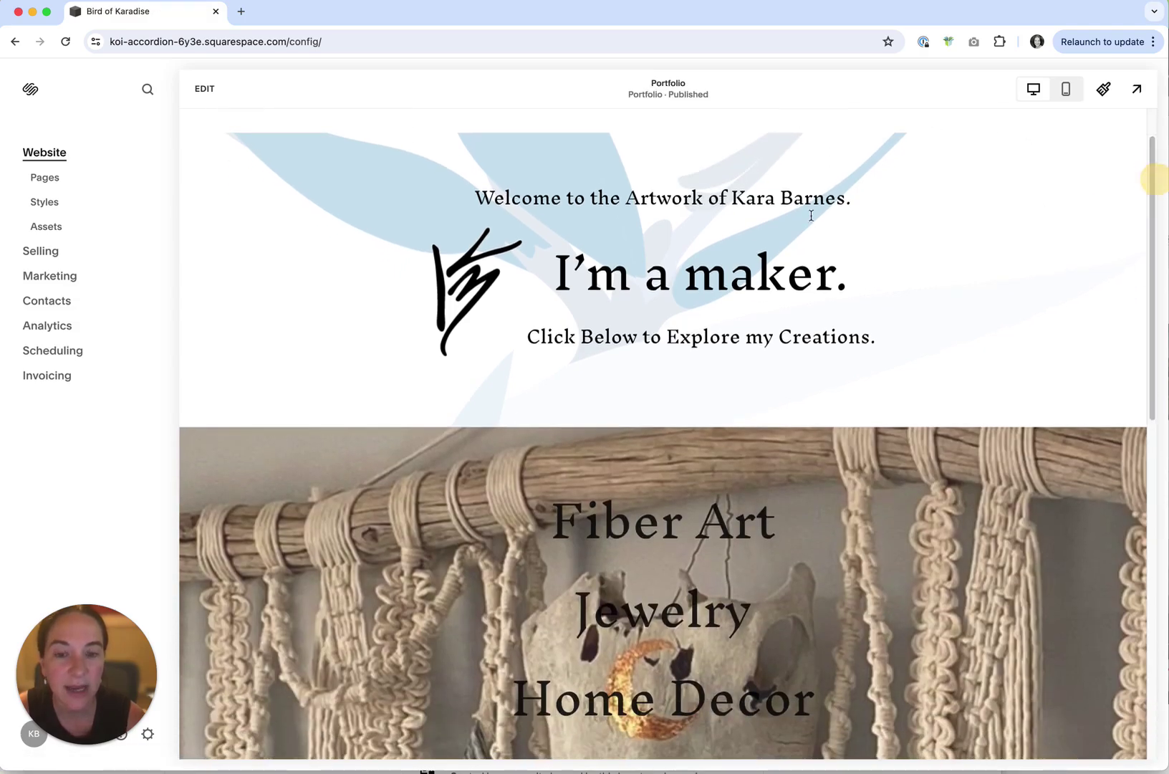
pyautogui.moveTo(1158, 264); pyautogui.dragTo(1126, 479)
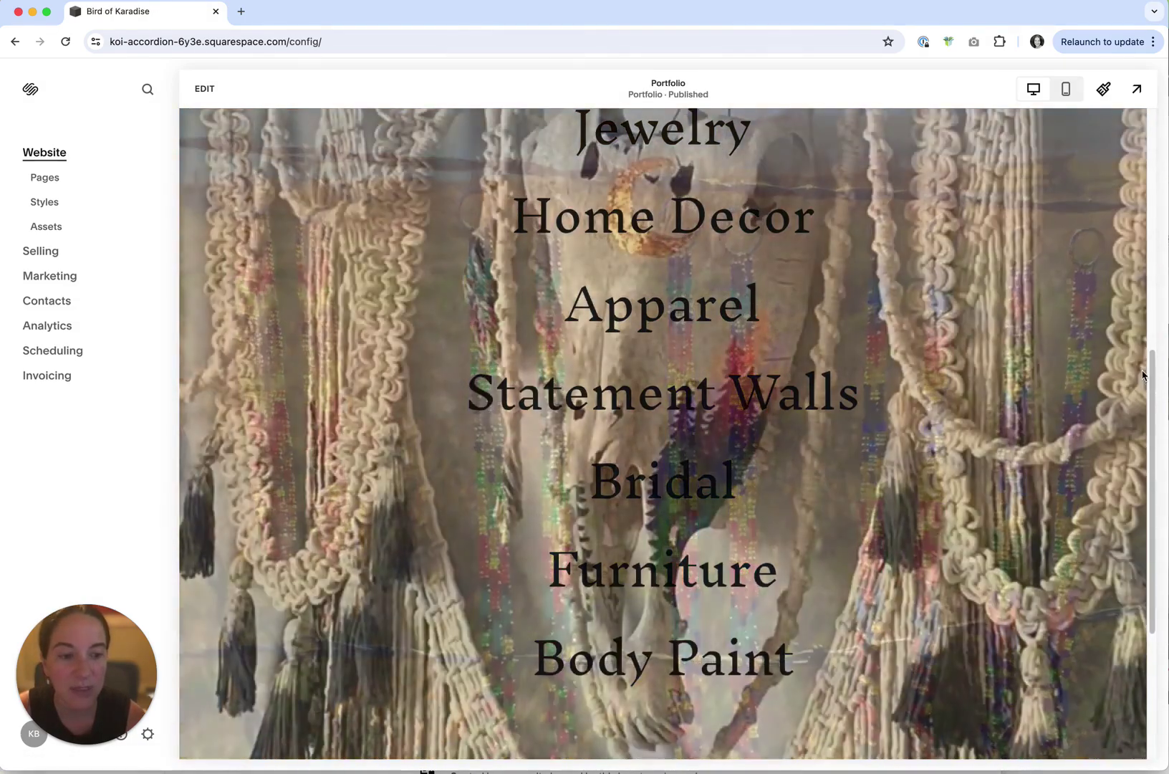
pyautogui.click(1162, 265)
pyautogui.moveTo(1162, 265); pyautogui.dragTo(1115, 52)
pyautogui.moveTo(814, 155)
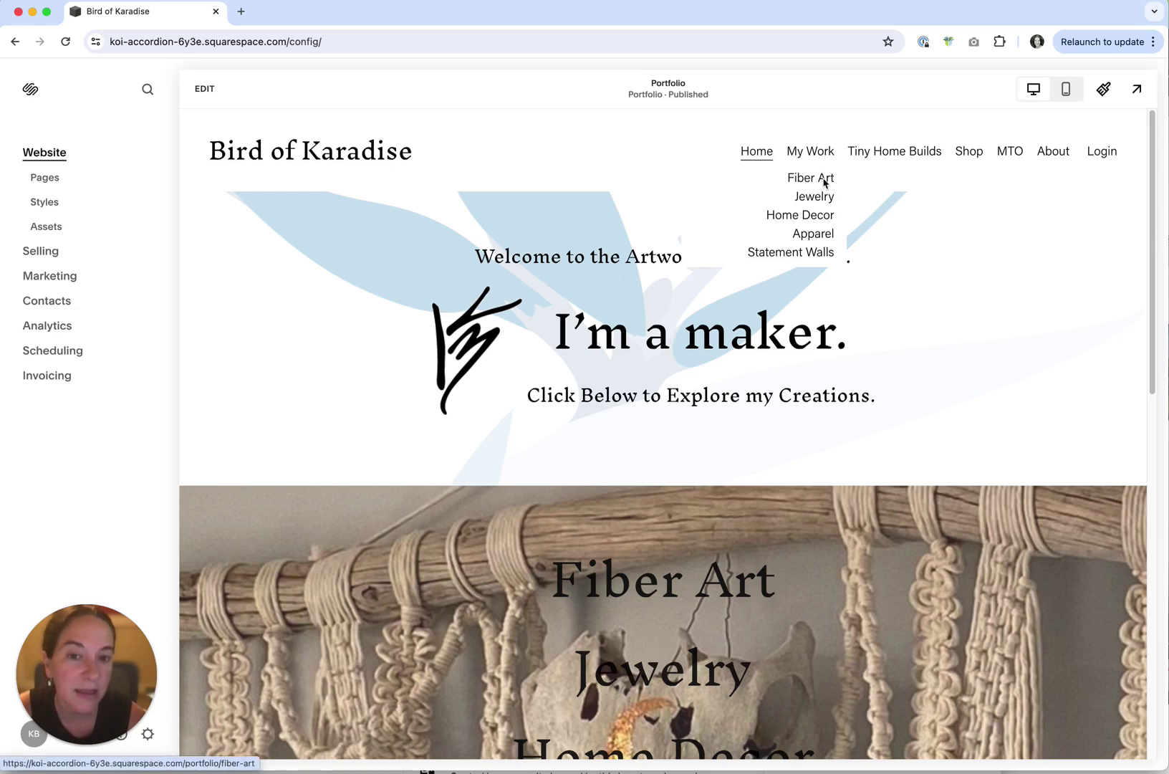
# View the Statement Walls project through the My Work dropdown and recheck the homepage's project list against the dropdown
pyautogui.click(814, 258)
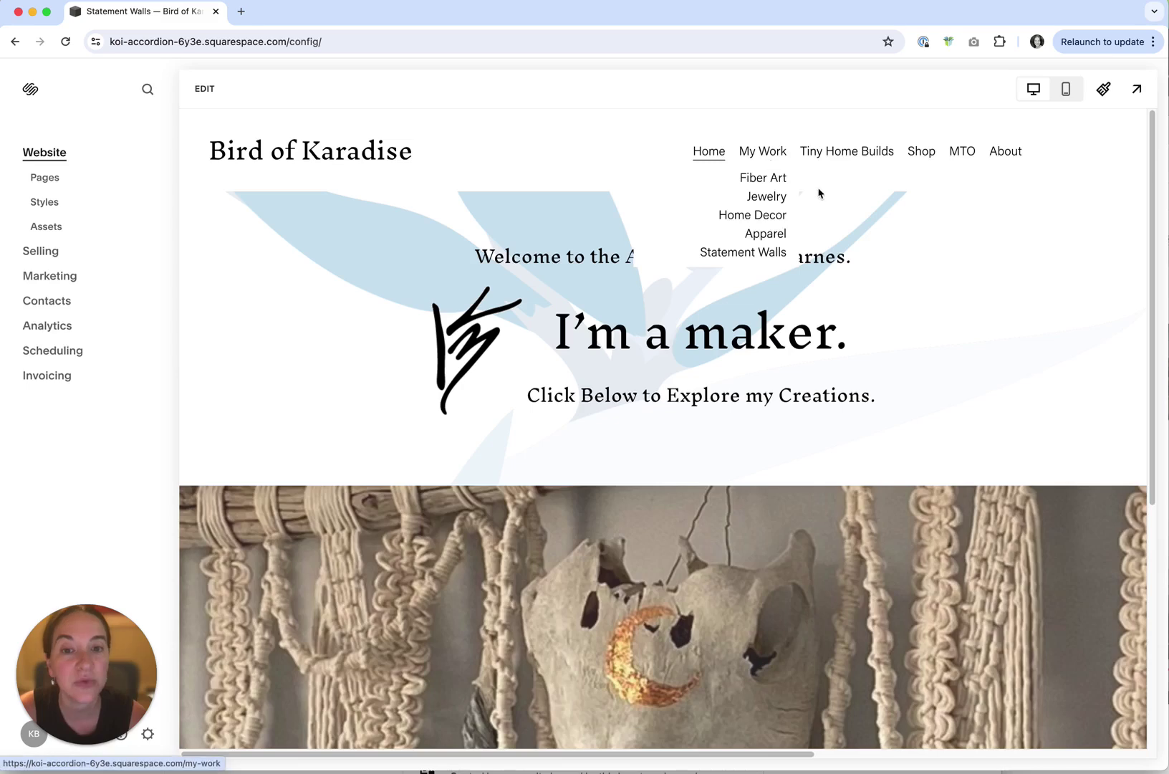
pyautogui.moveTo(816, 158)
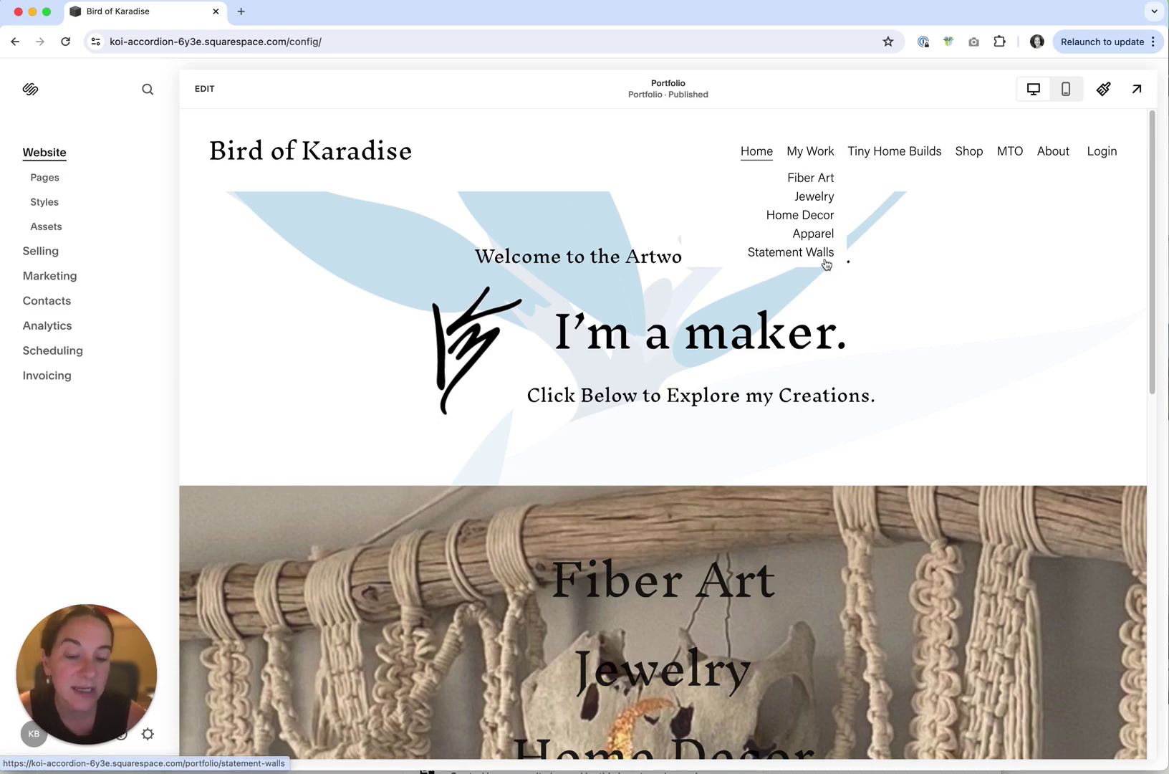
pyautogui.scroll(-6, 1101, 305)
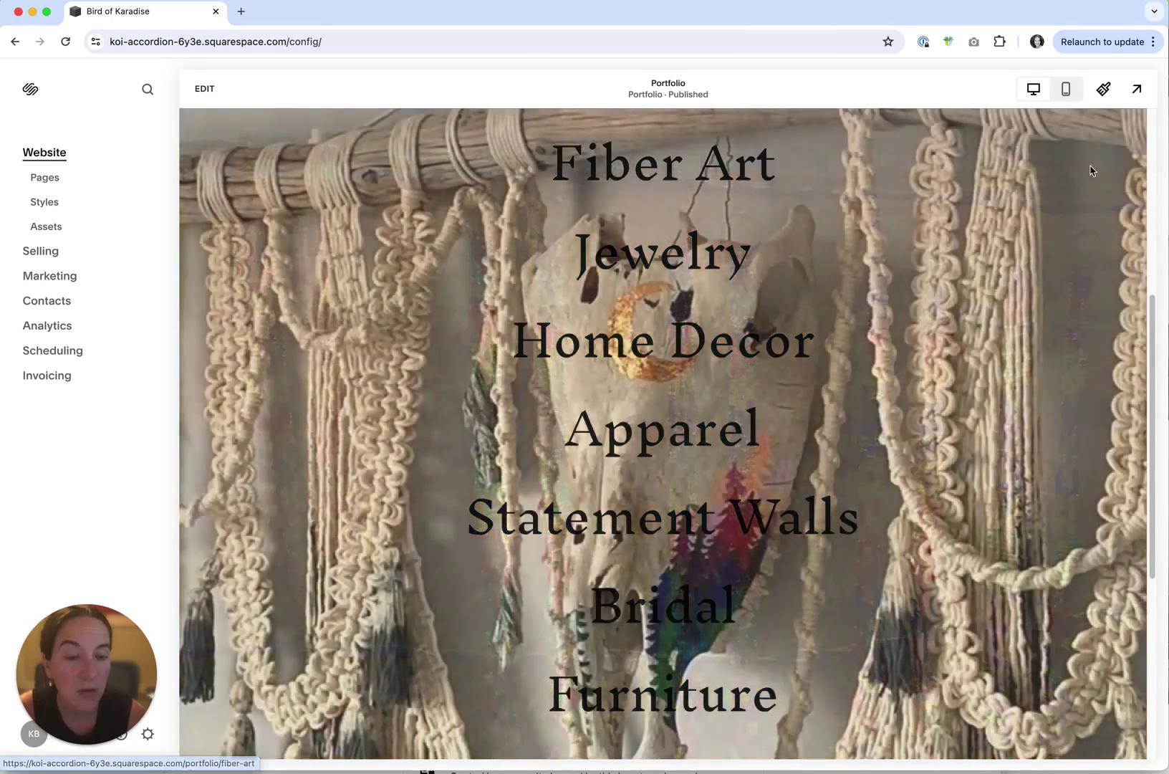
pyautogui.moveTo(1160, 309); pyautogui.dragTo(1130, 115)
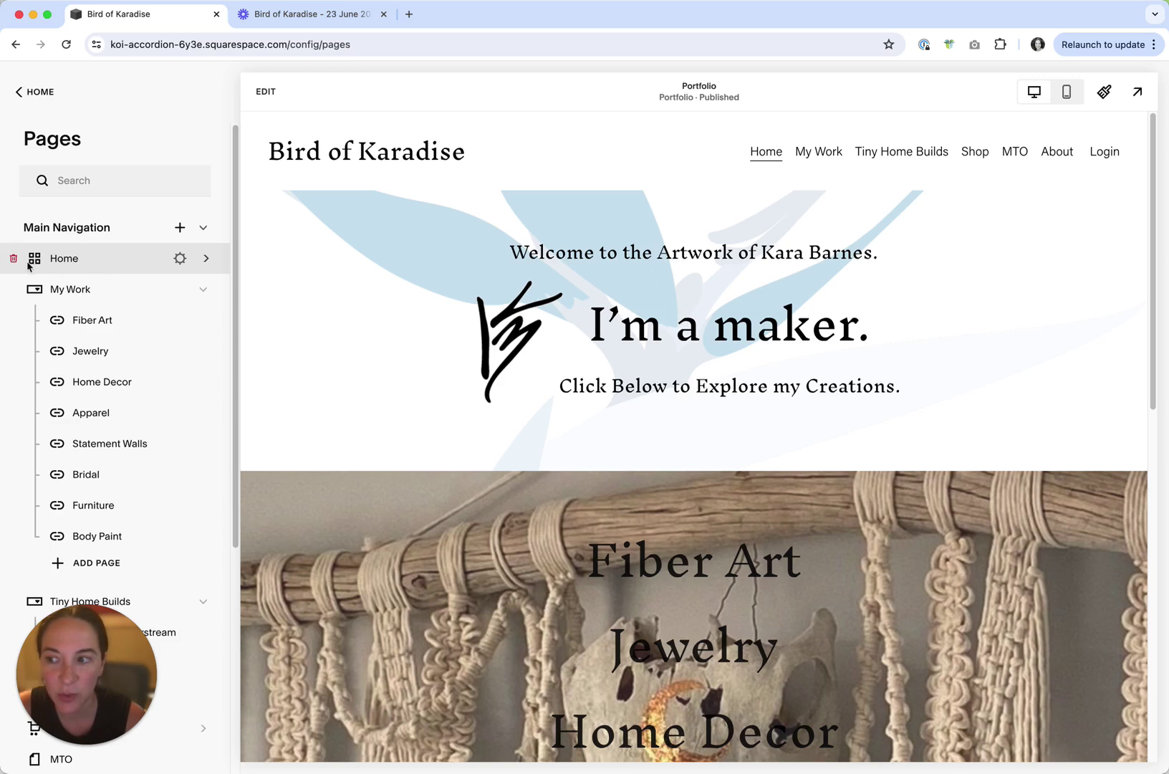
# Open the Home portfolio's project list and look at the layouts offered for adding a project
pyautogui.click(93, 262)
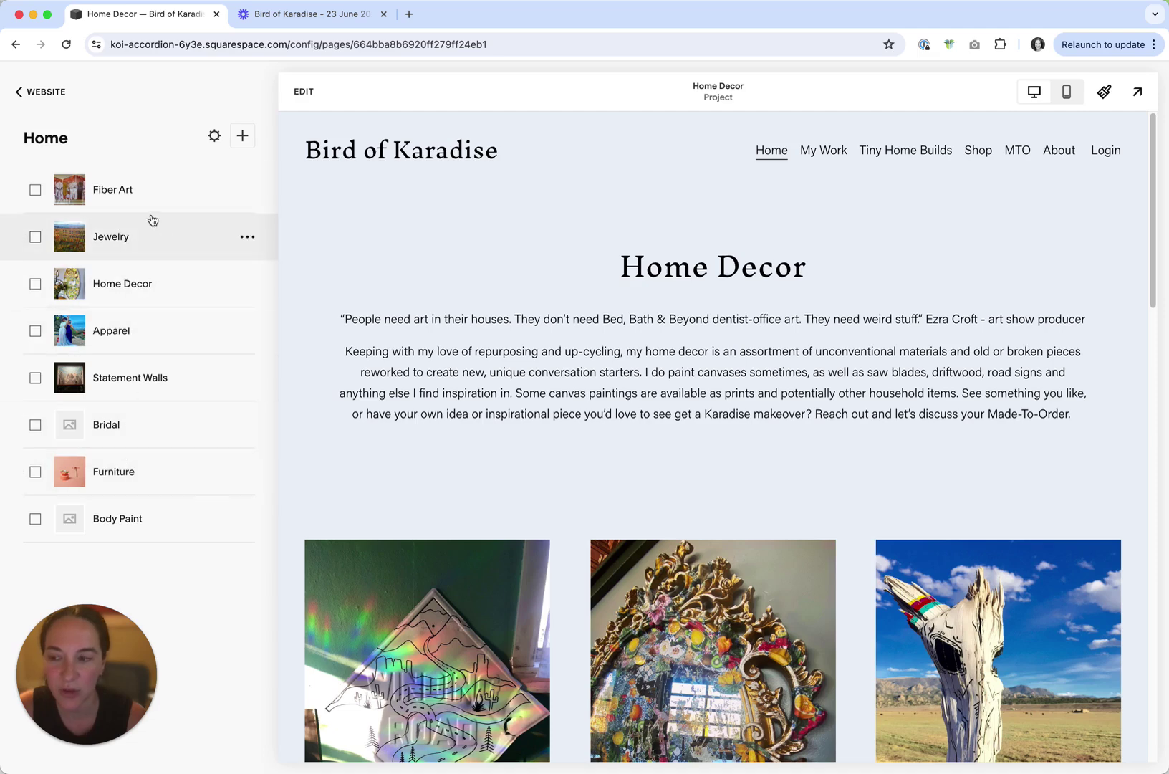
pyautogui.click(243, 137)
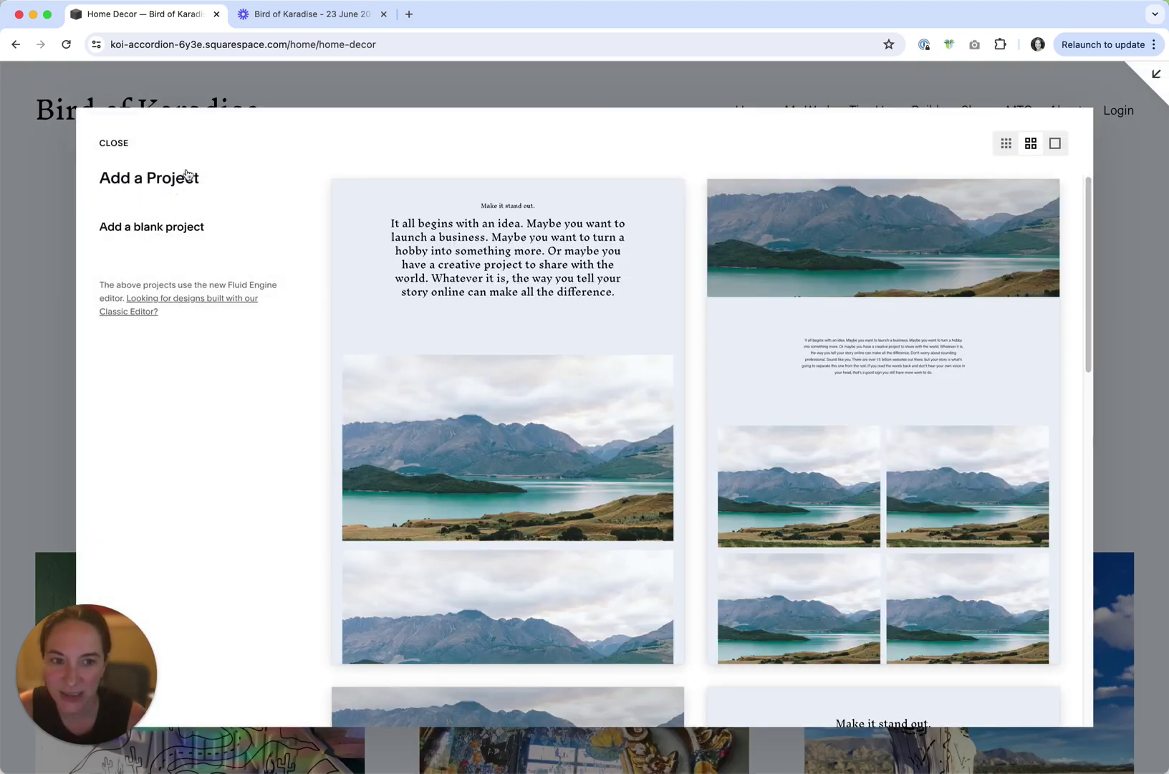
pyautogui.click(114, 143)
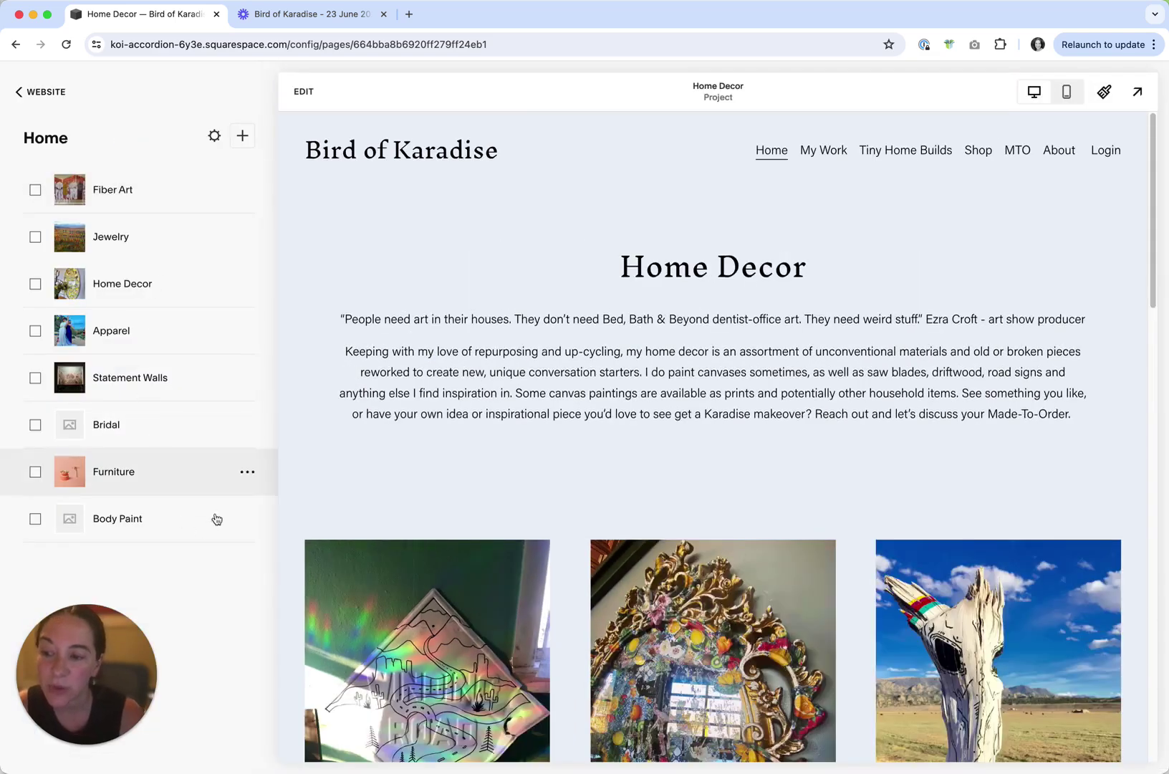
# Review the Body Paint project's general settings, from the title and URL slug down to the duplicate option
pyautogui.click(247, 519)
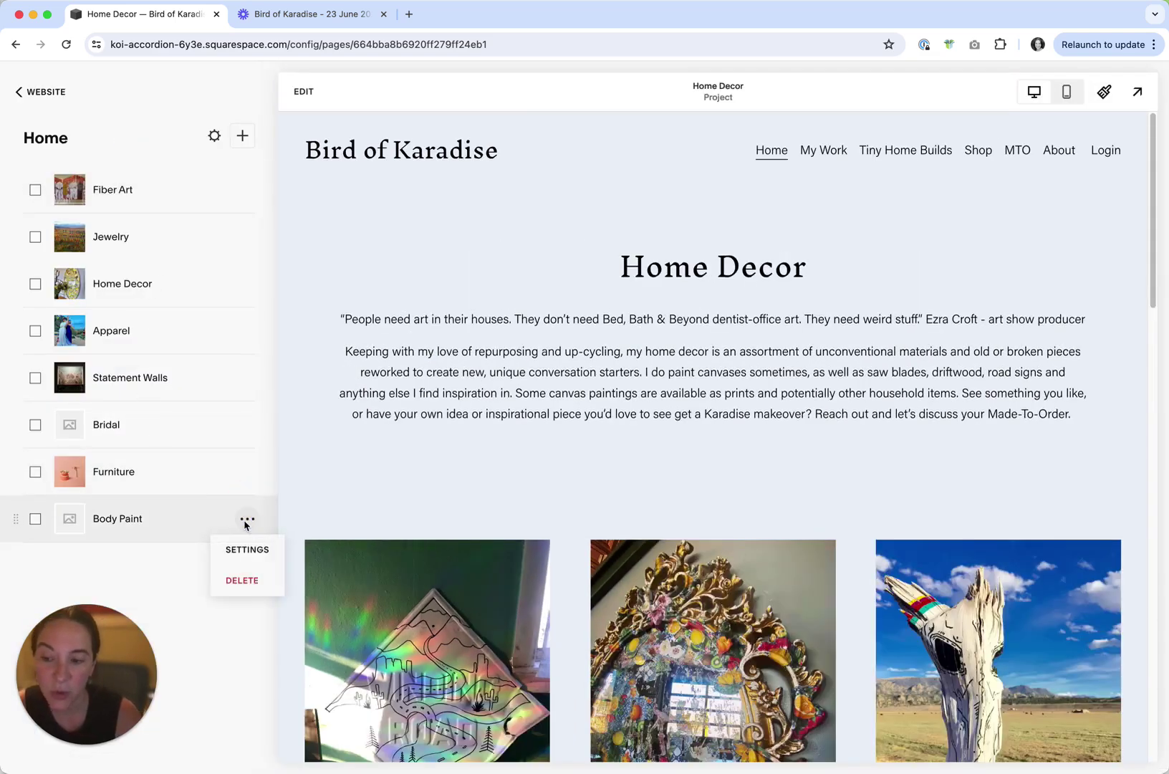
pyautogui.click(247, 549)
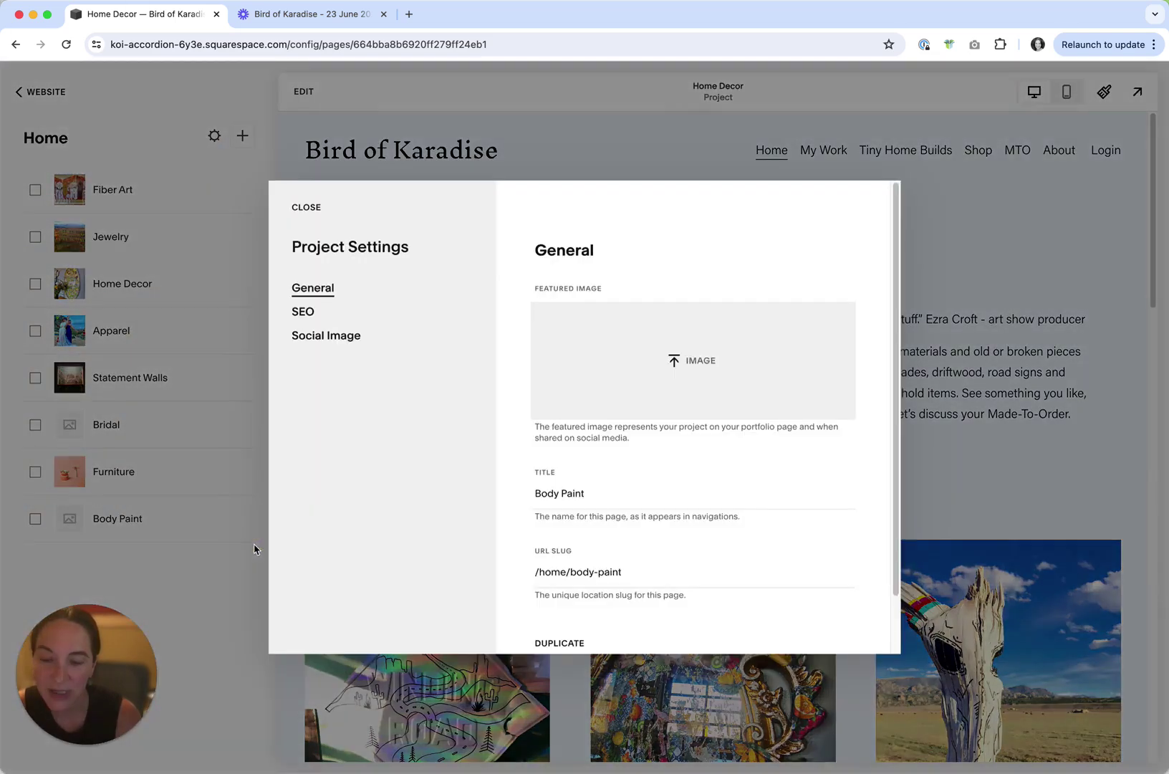
pyautogui.moveTo(893, 496); pyautogui.dragTo(896, 562)
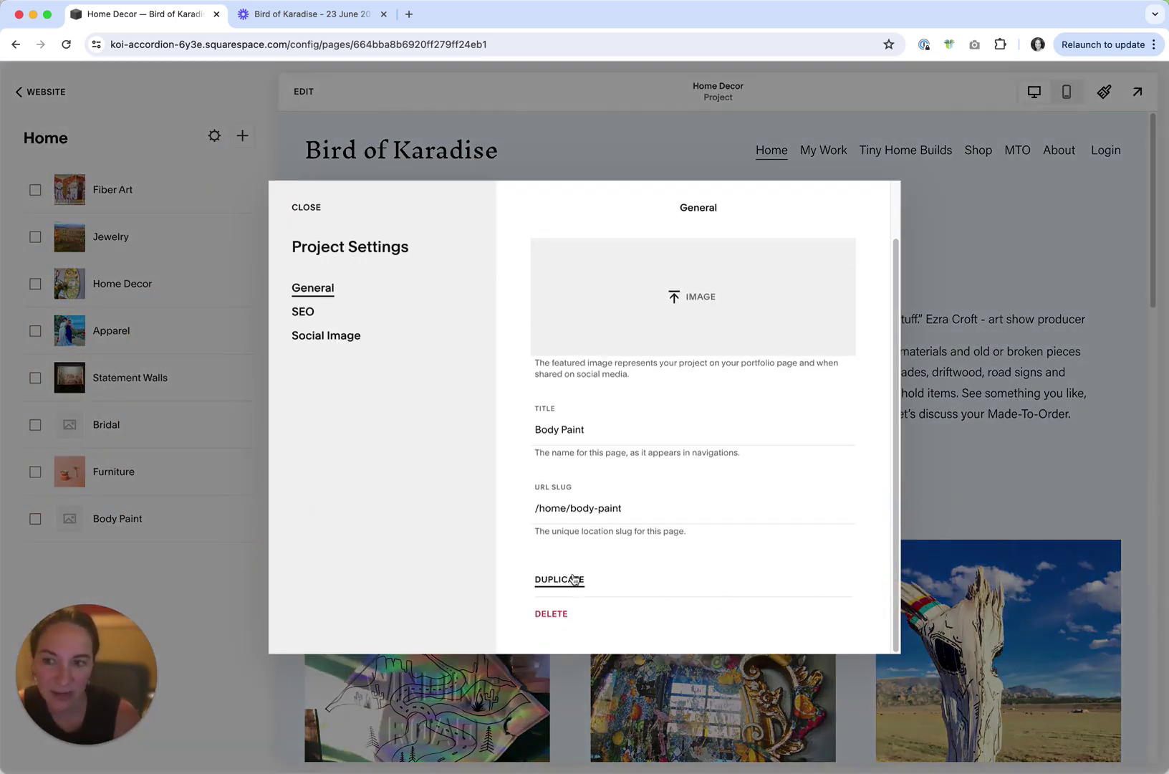
pyautogui.click(306, 207)
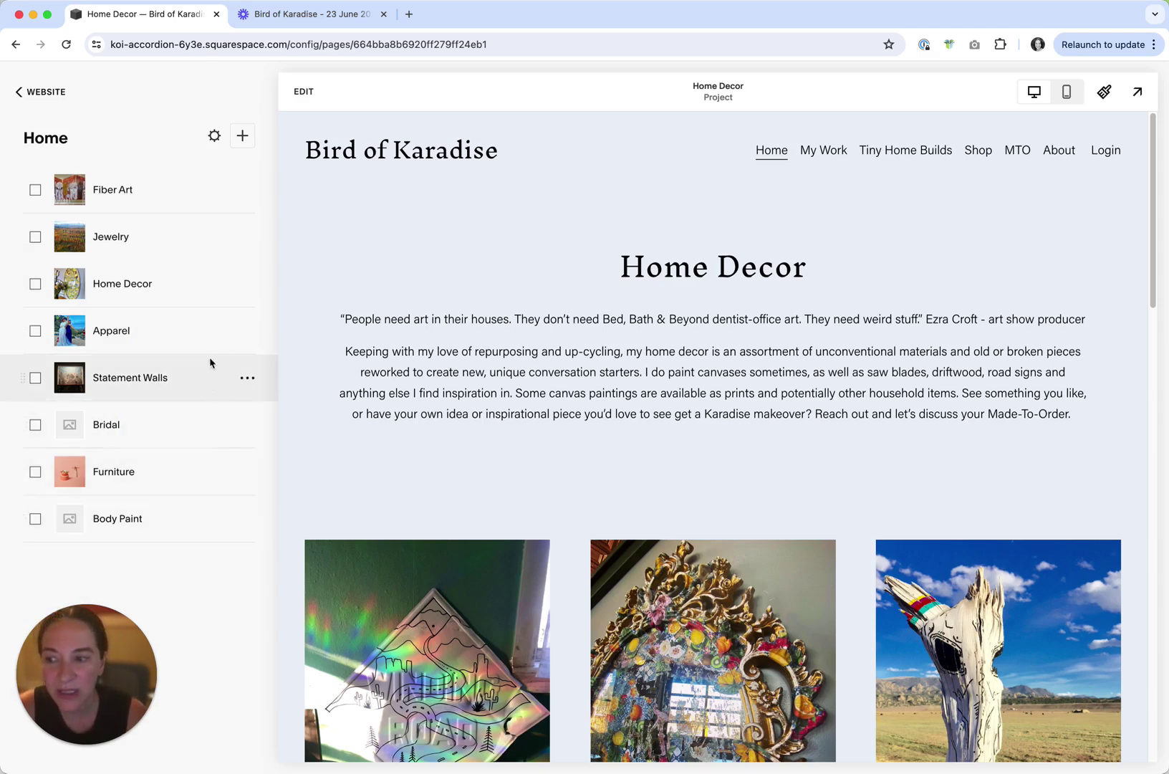
# Check the Apparel project's general settings, including its featured image, title and URL slug
pyautogui.click(247, 331)
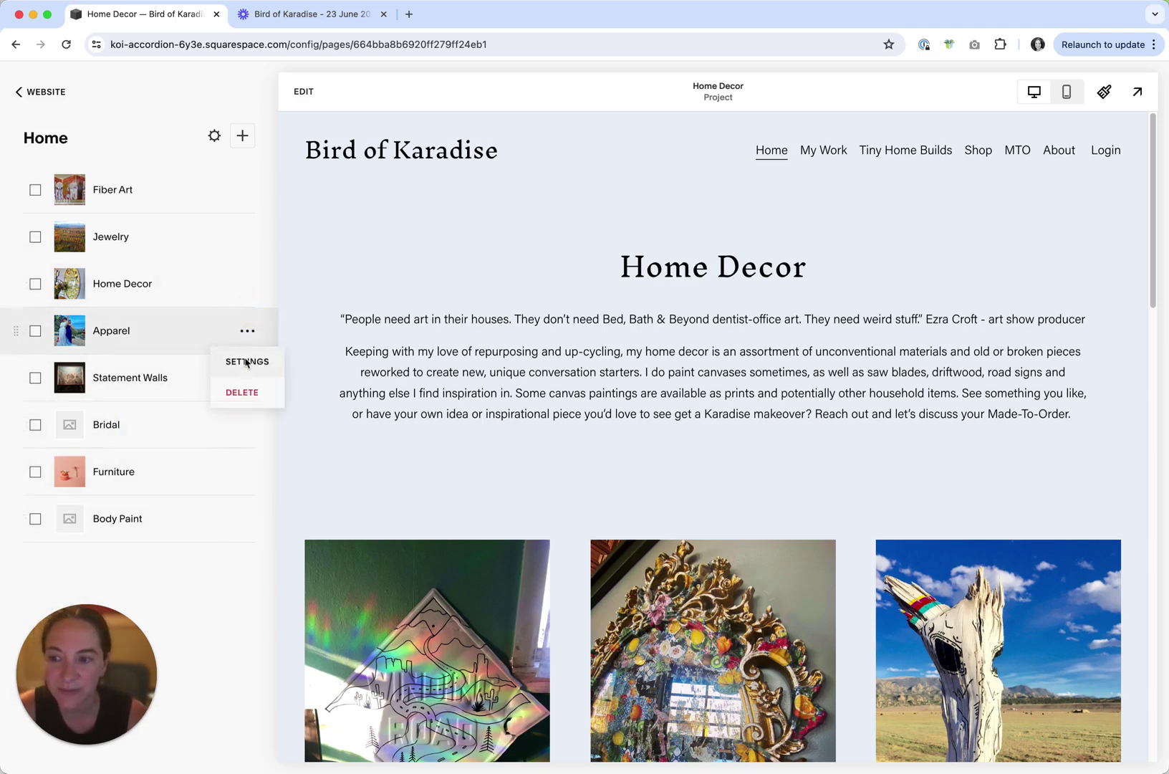
pyautogui.click(246, 361)
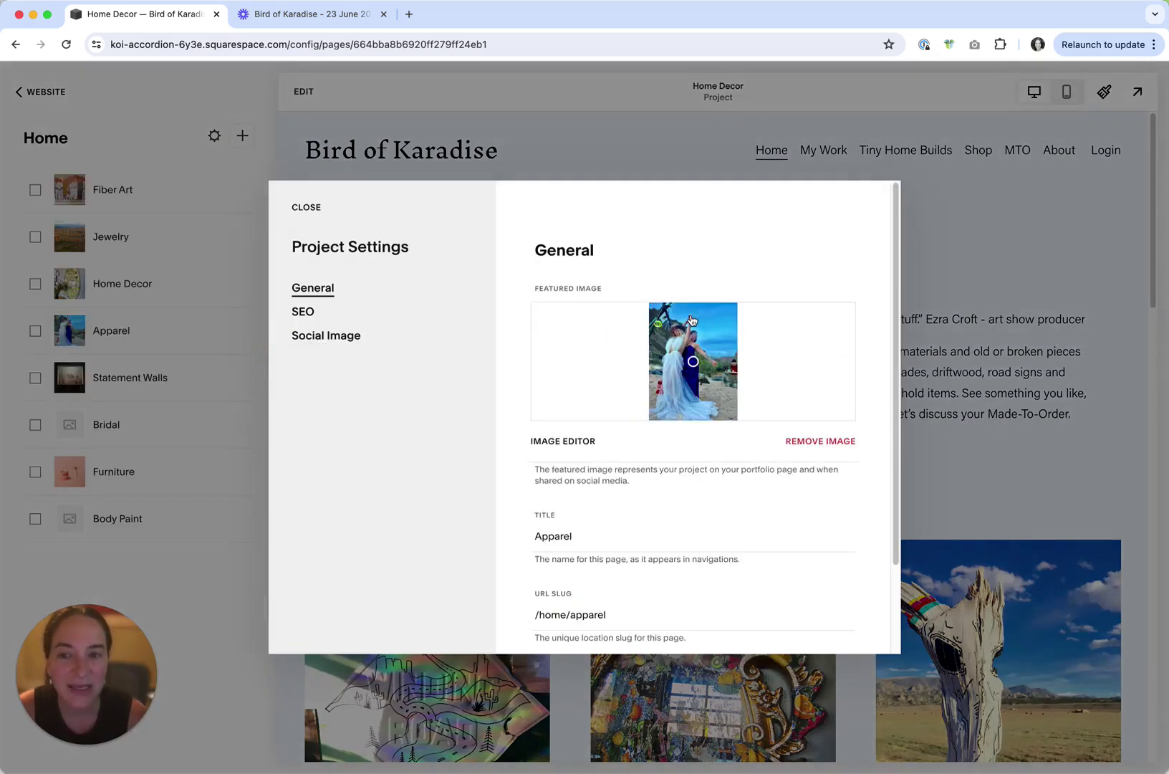
pyautogui.click(308, 207)
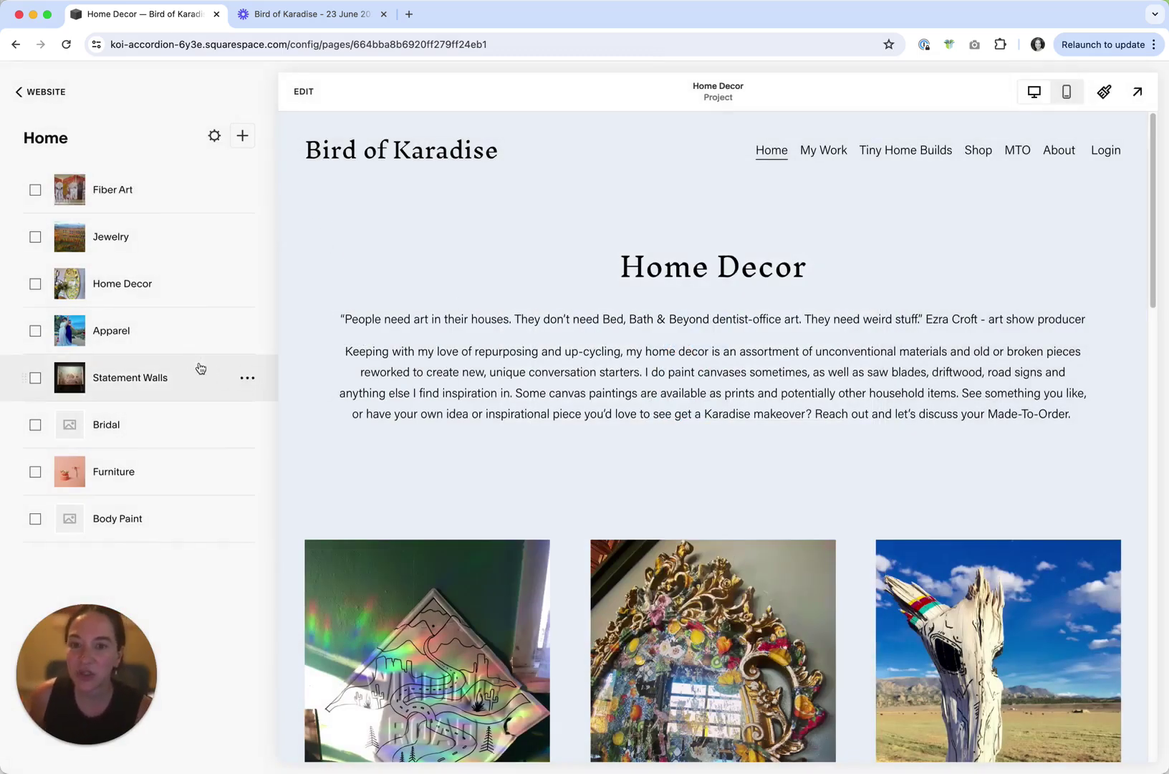
# View the homepage's project list in the site preview and return to the overview of all pages
pyautogui.click(773, 151)
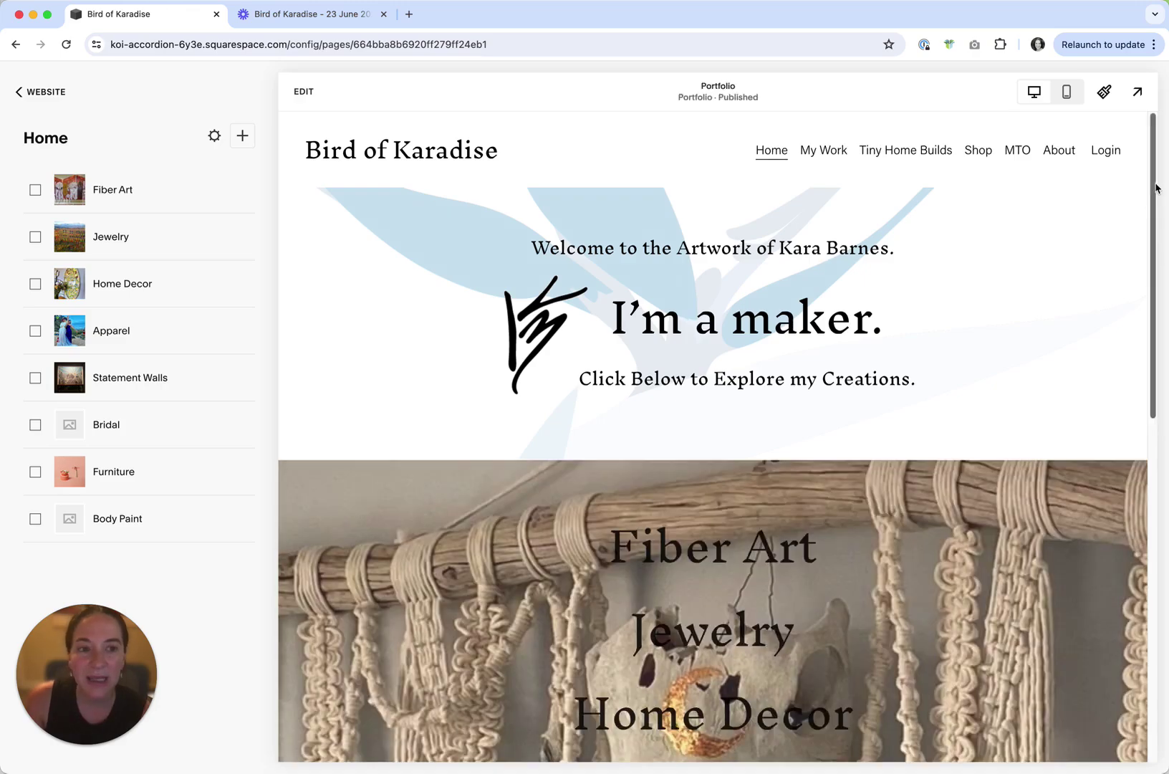
pyautogui.moveTo(1156, 187); pyautogui.dragTo(1157, 335)
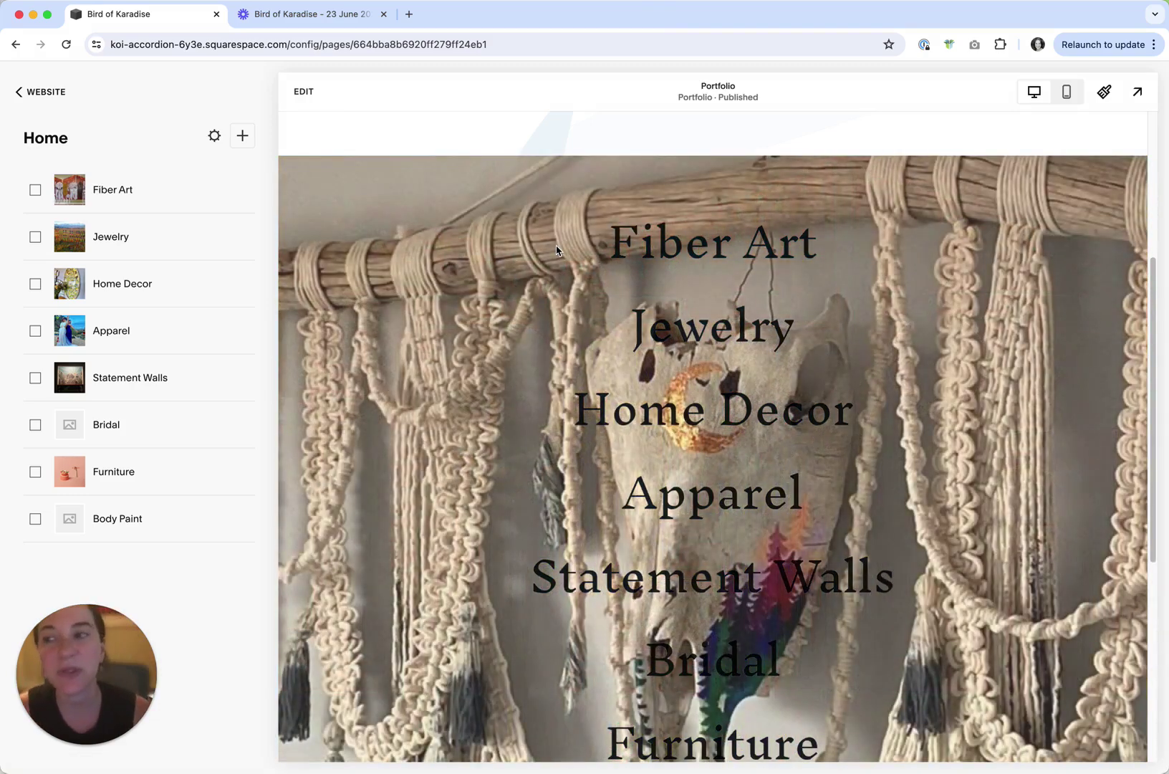
pyautogui.click(32, 93)
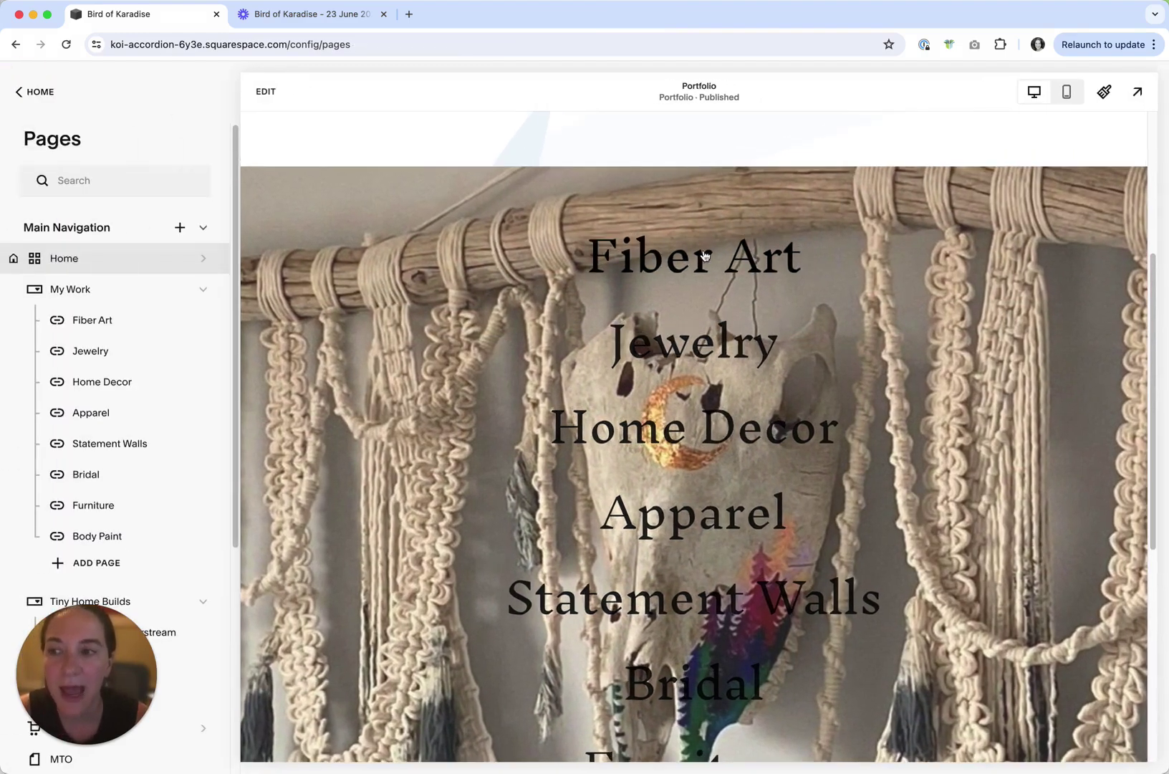
# Inspect the URL slug in the Home portfolio page's general settings
pyautogui.moveTo(91, 264)
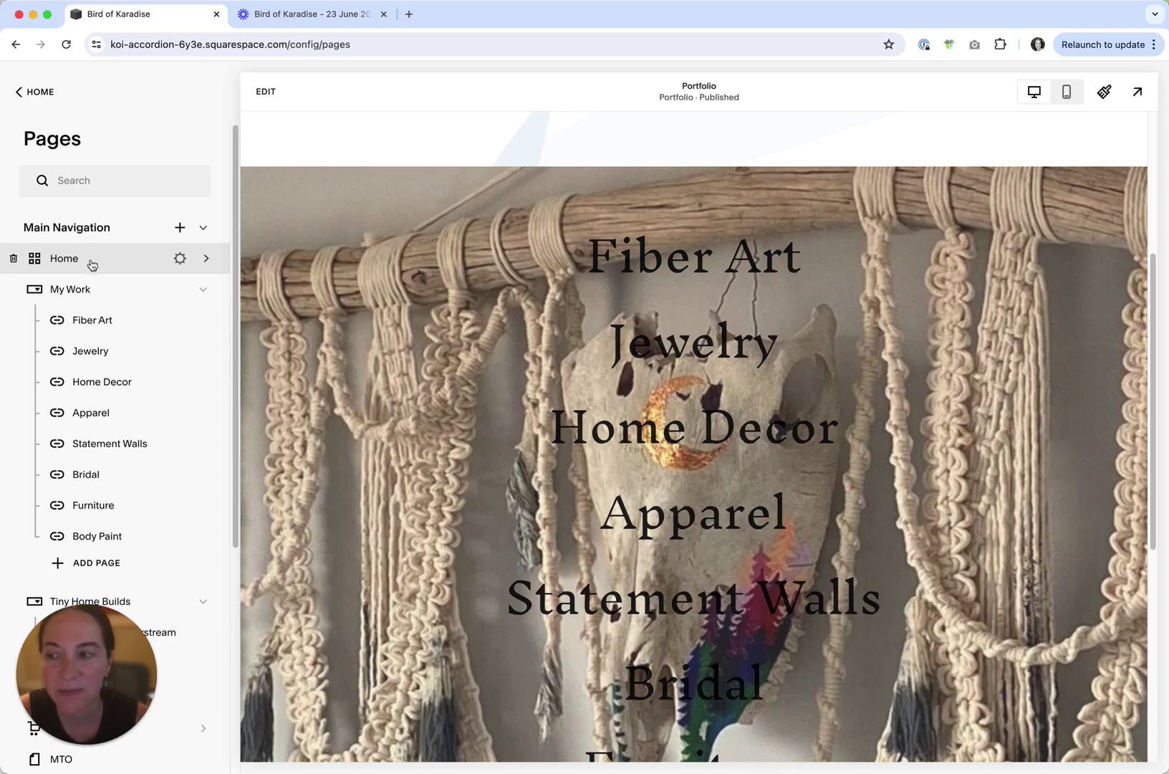
pyautogui.click(180, 260)
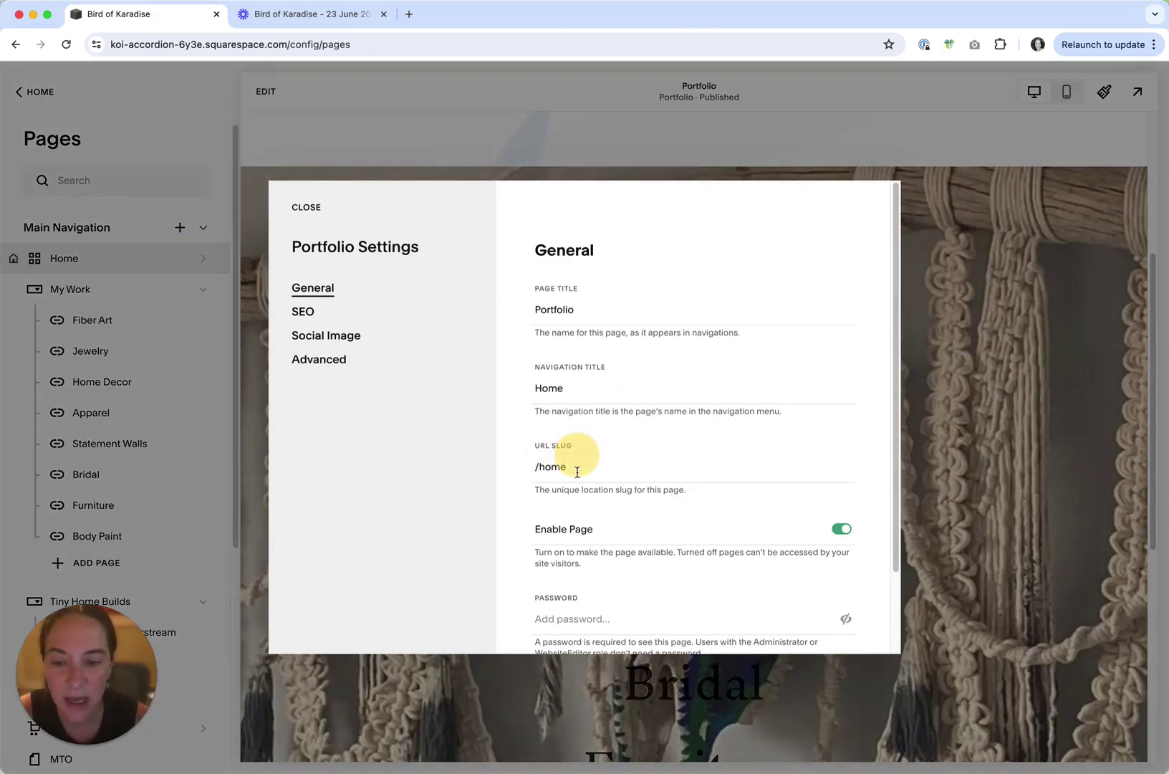
pyautogui.click(552, 471)
pyautogui.moveTo(553, 472); pyautogui.dragTo(573, 473)
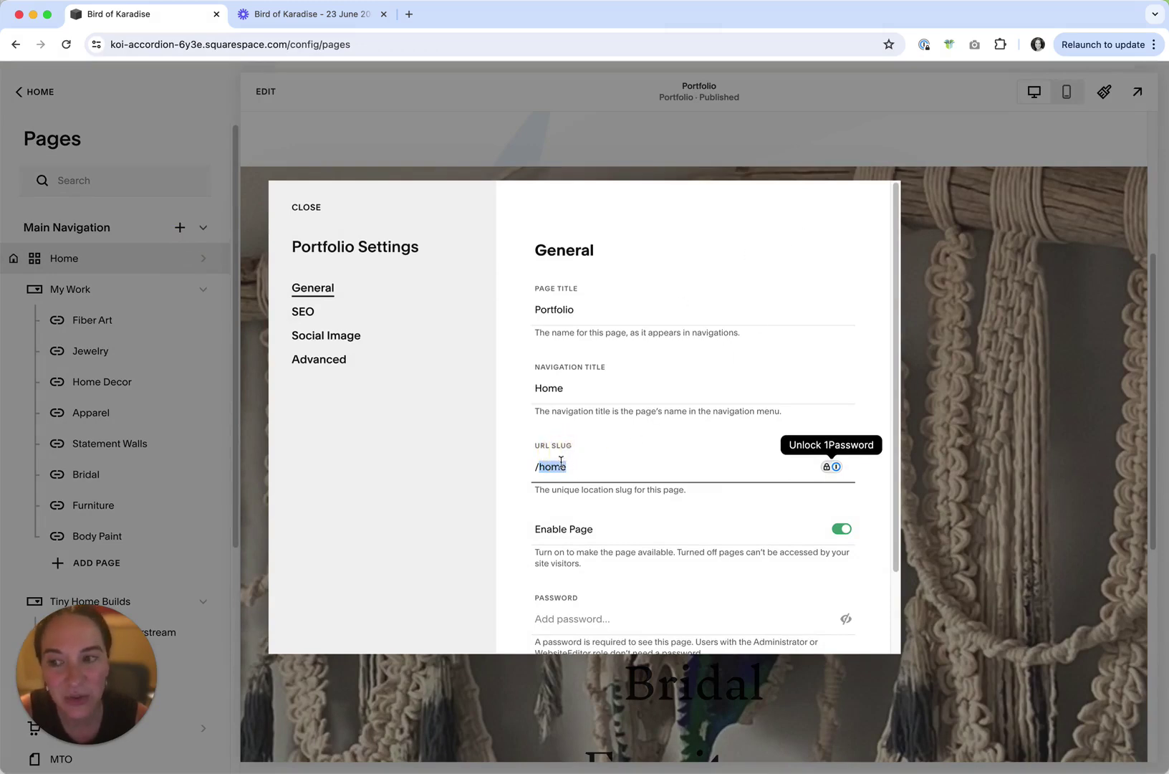
pyautogui.click(310, 209)
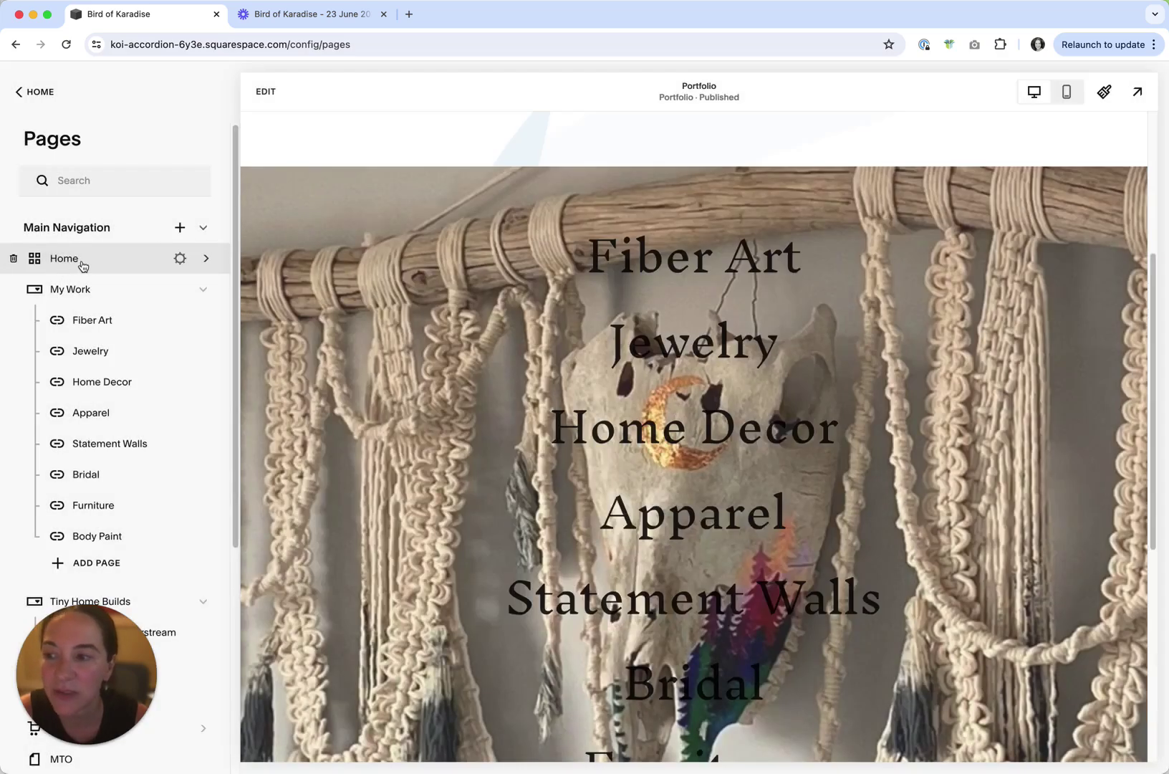
# Examine both parts of the Fiber Art project's URL slug in its settings within the Home portfolio
pyautogui.click(98, 262)
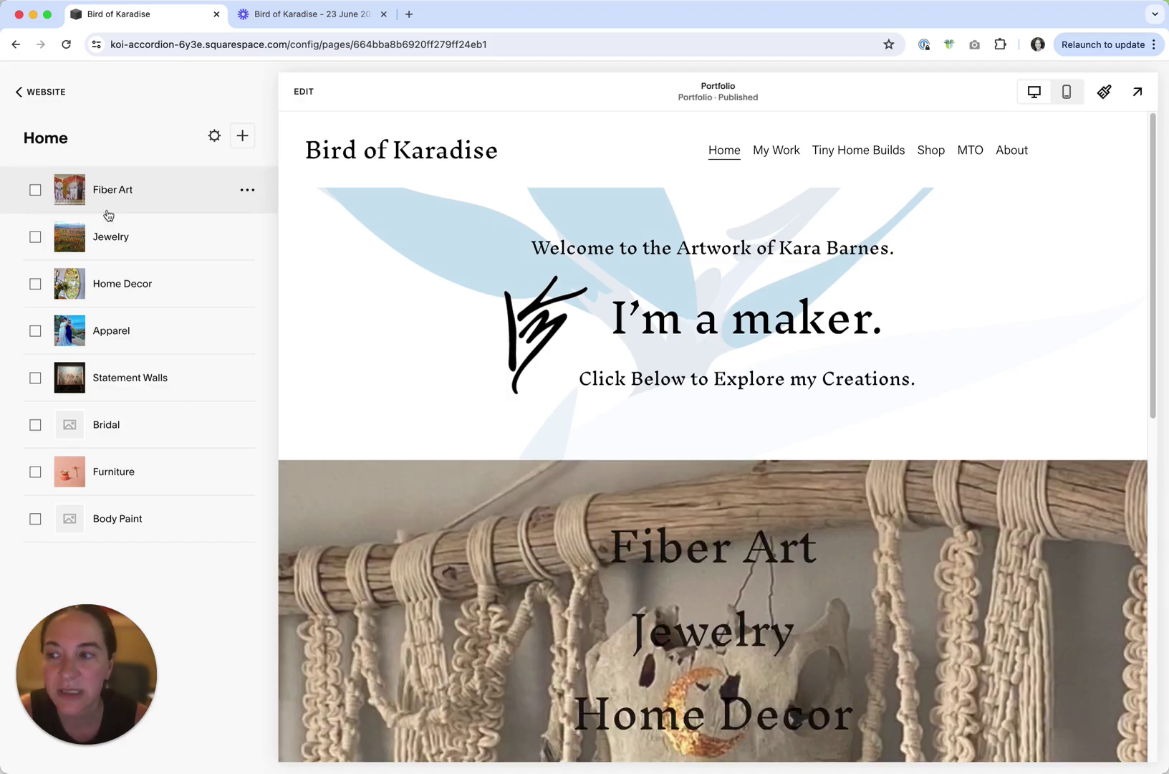
pyautogui.click(247, 192)
pyautogui.click(250, 220)
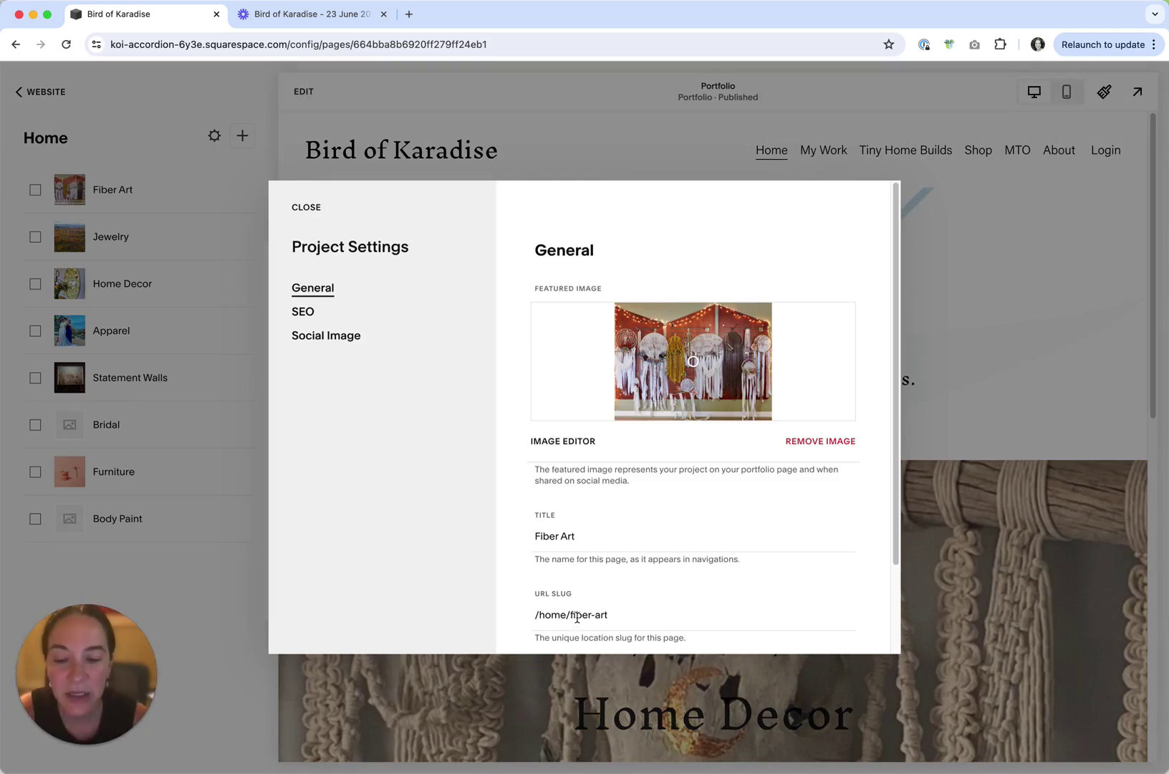
pyautogui.moveTo(571, 620); pyautogui.dragTo(611, 620)
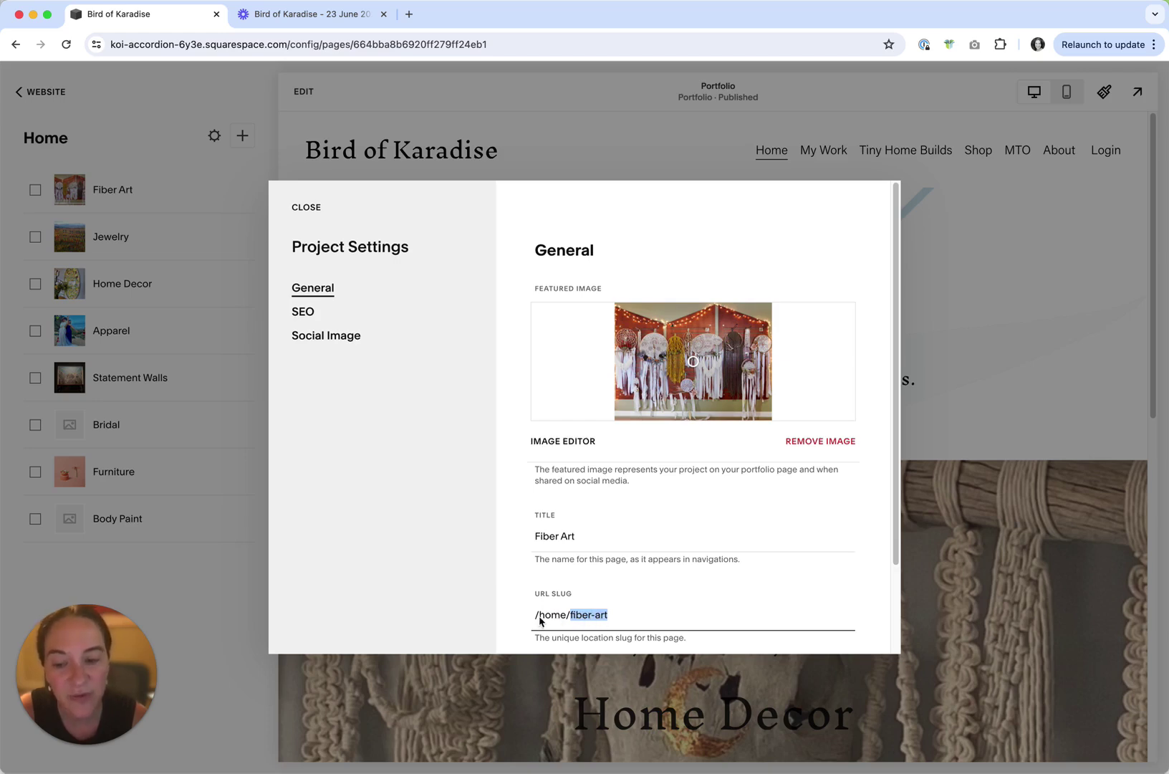
pyautogui.moveTo(540, 621); pyautogui.dragTo(567, 619)
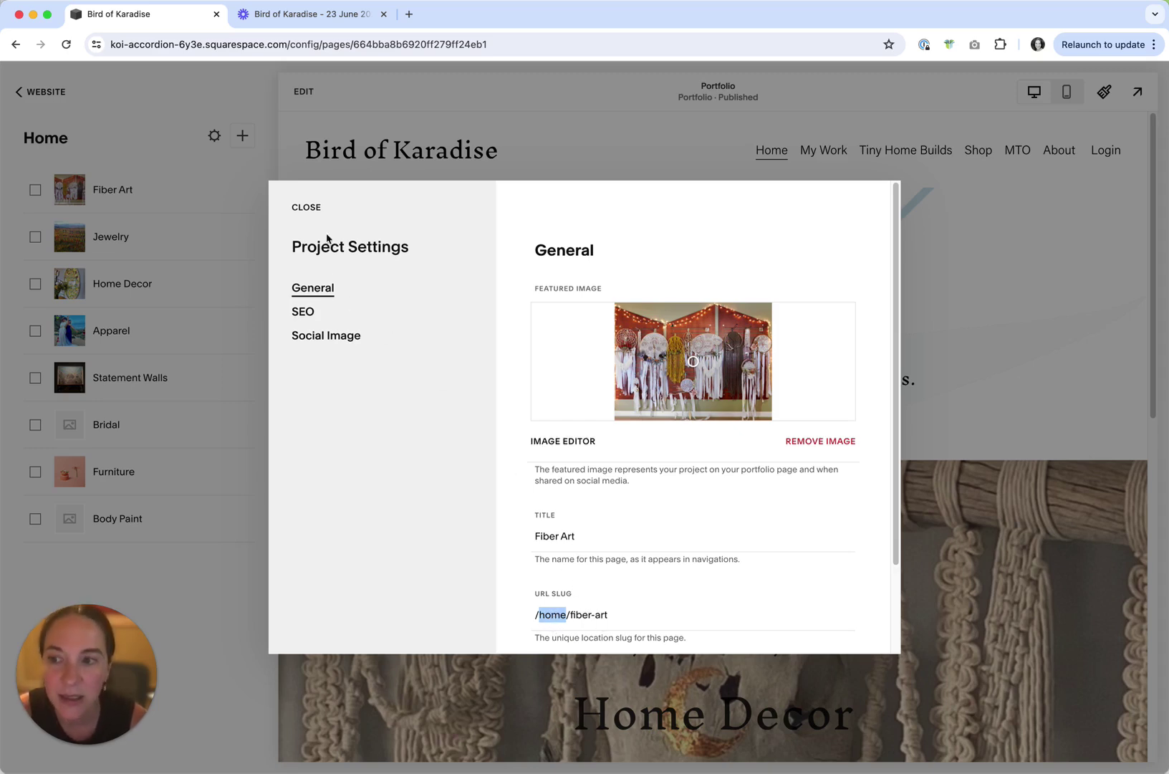
pyautogui.click(306, 208)
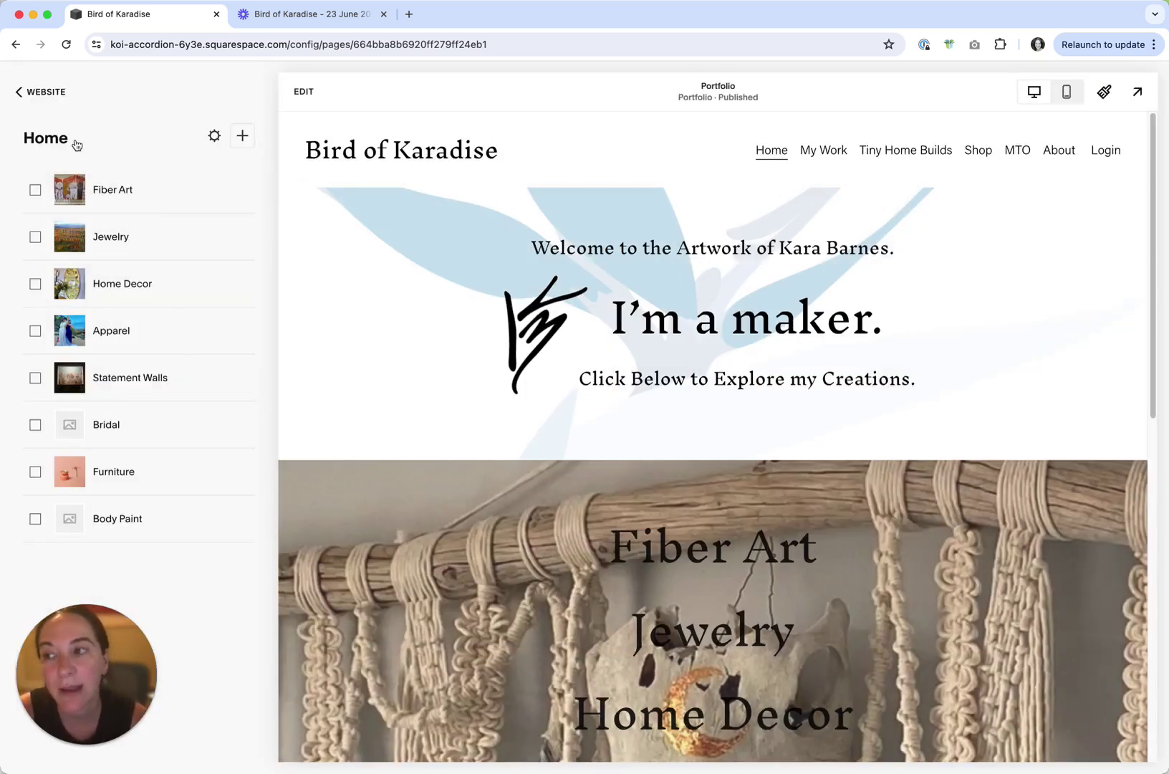
# Set the Home portfolio page's URL slug to /portfolio and save its settings
pyautogui.click(29, 95)
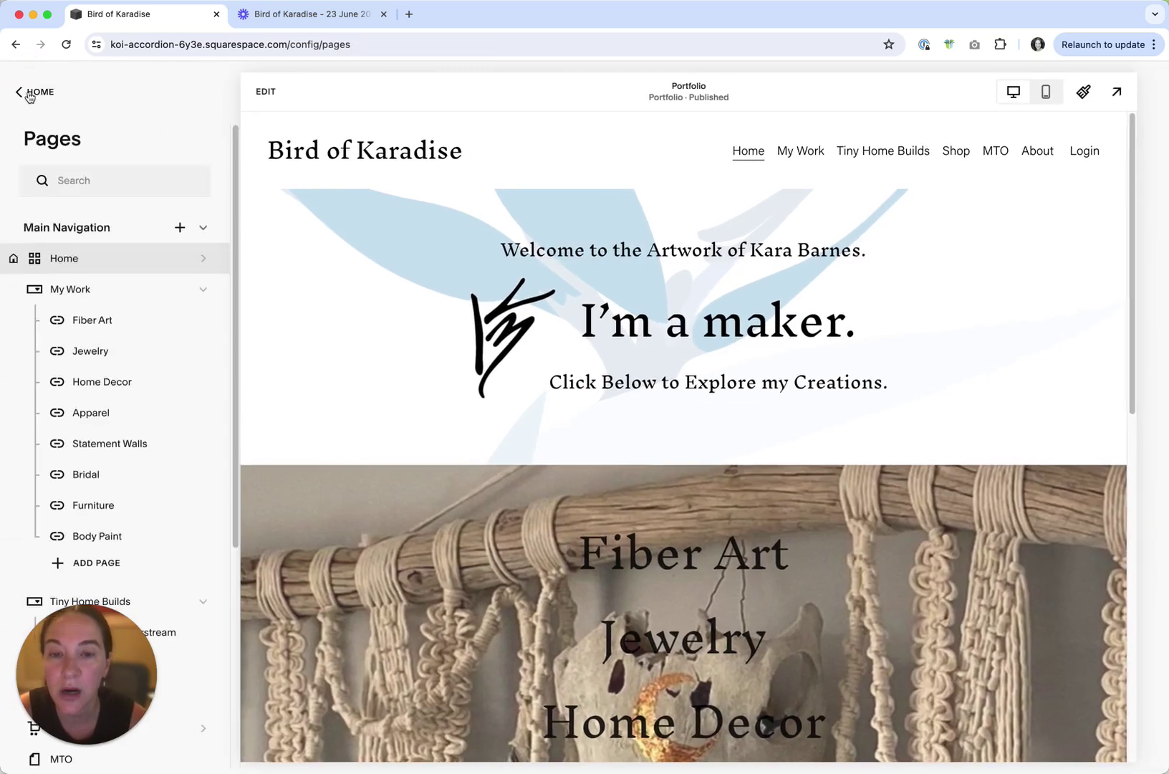
pyautogui.click(179, 259)
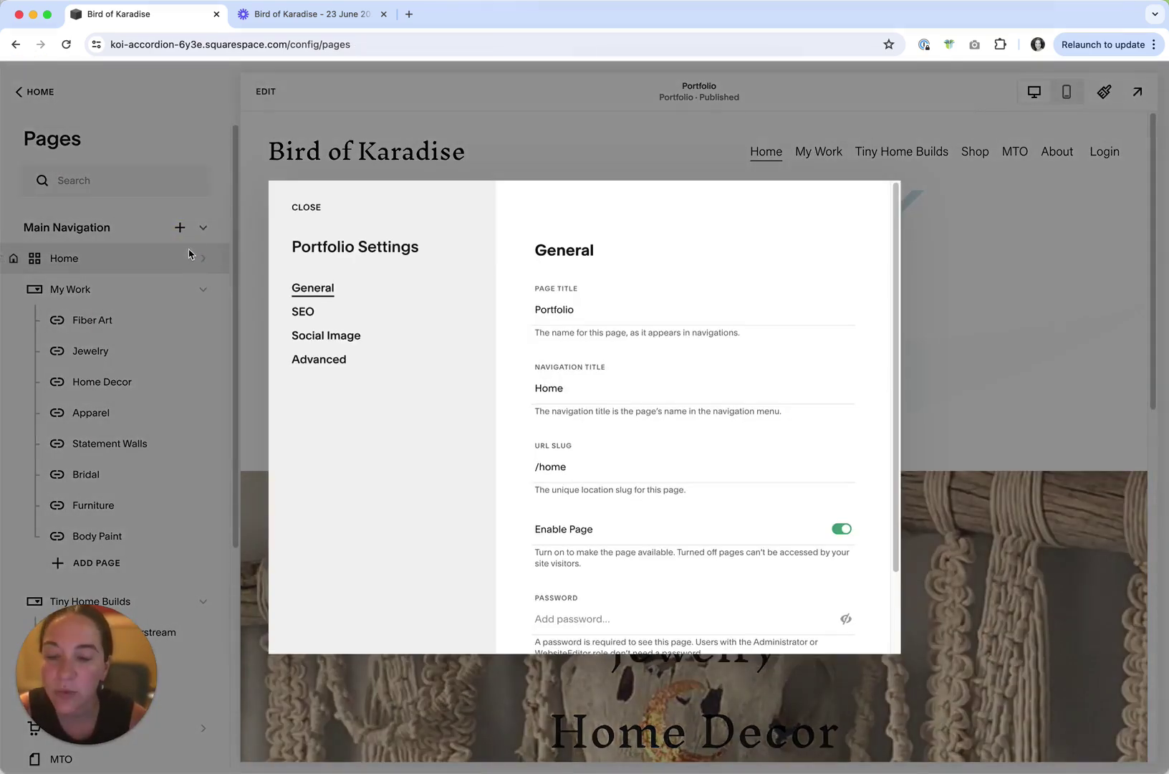
pyautogui.doubleClick(544, 466)
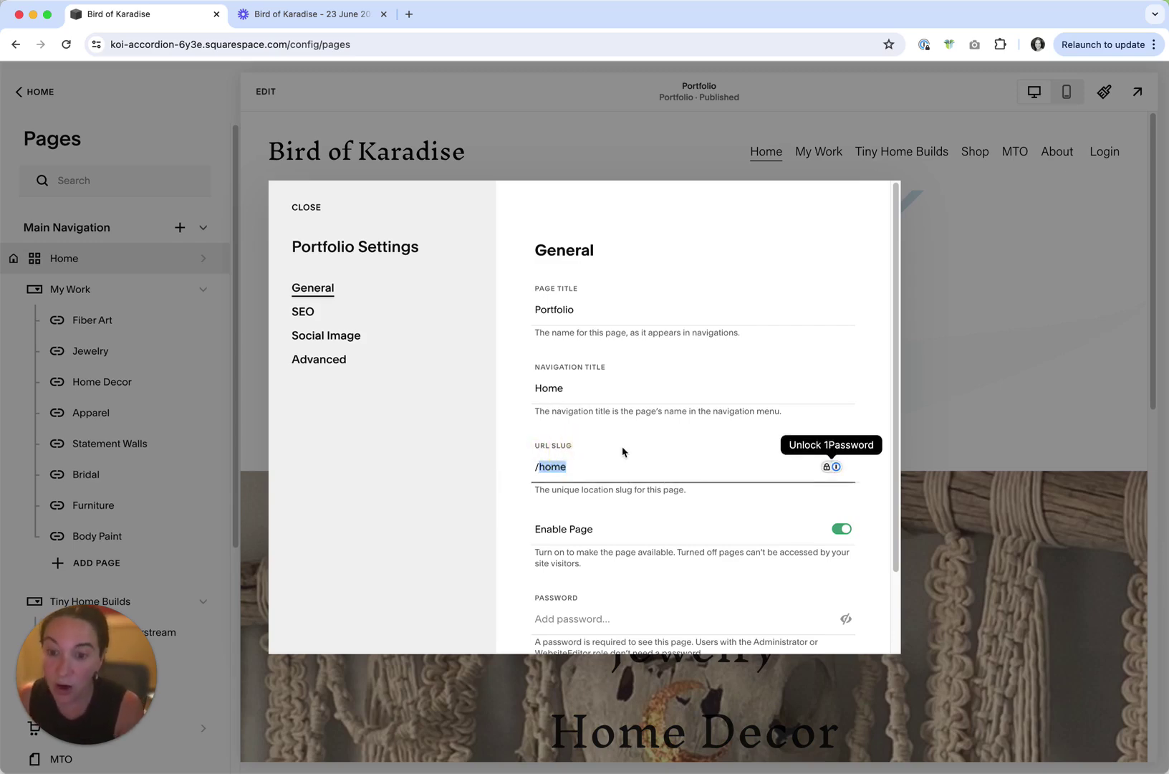
pyautogui.write('portfolio')
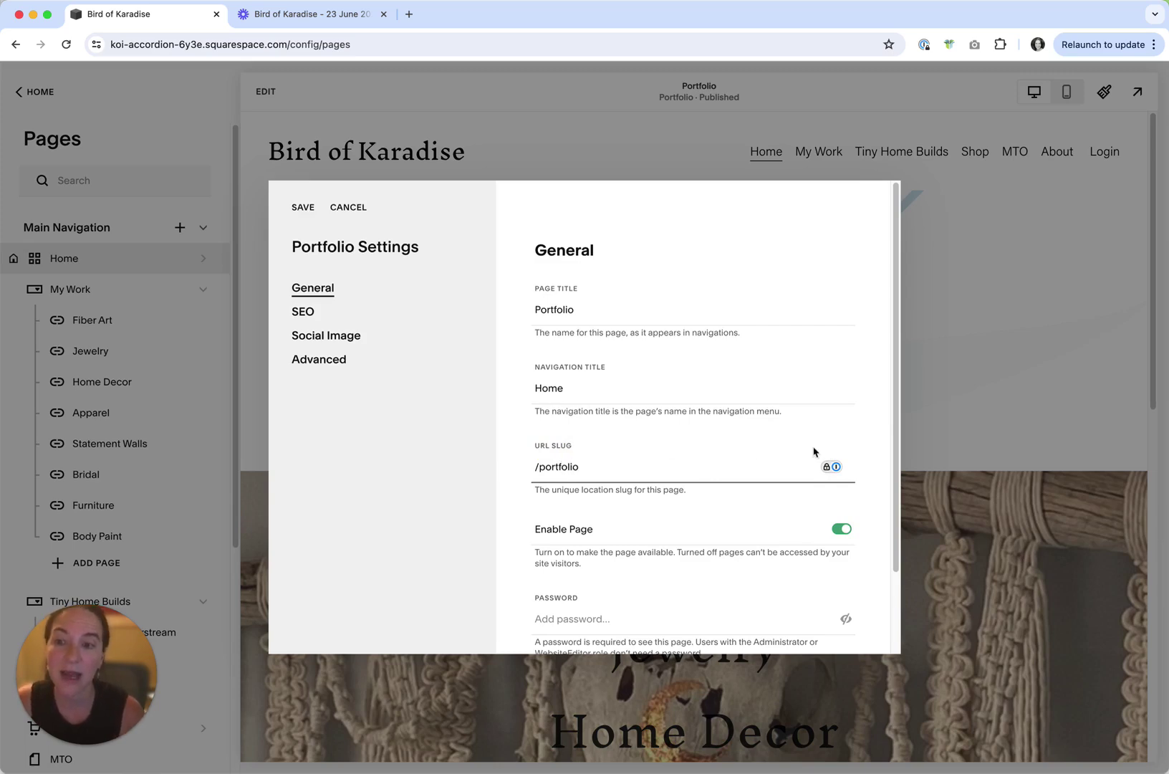
pyautogui.click(303, 206)
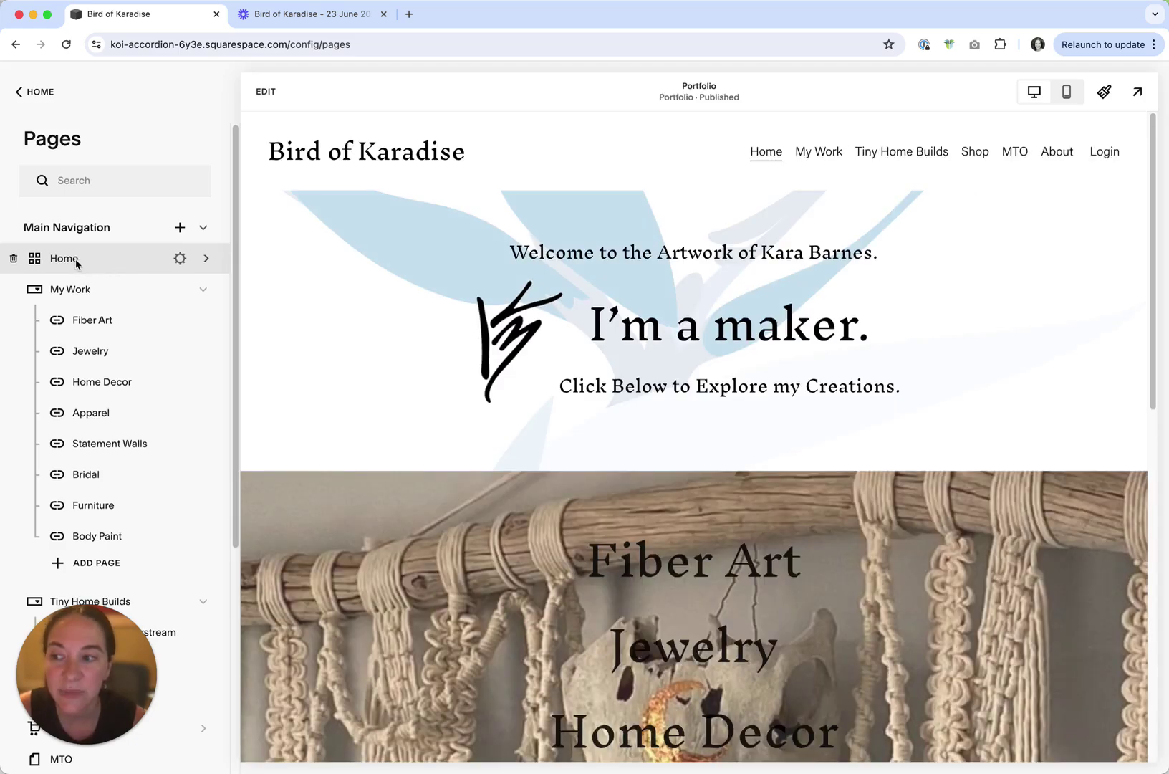
# Recheck the Fiber Art project's URL slug to see how the portfolio page's new slug affects it
pyautogui.click(75, 261)
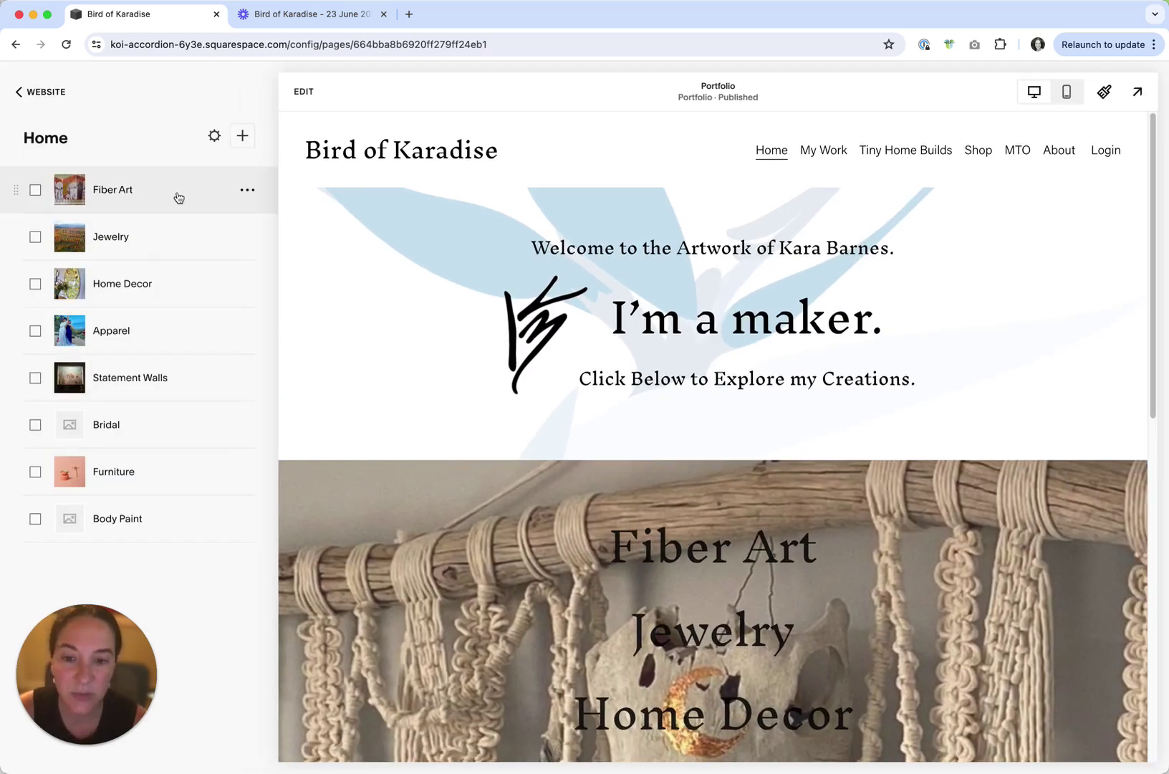
pyautogui.click(247, 190)
pyautogui.click(243, 226)
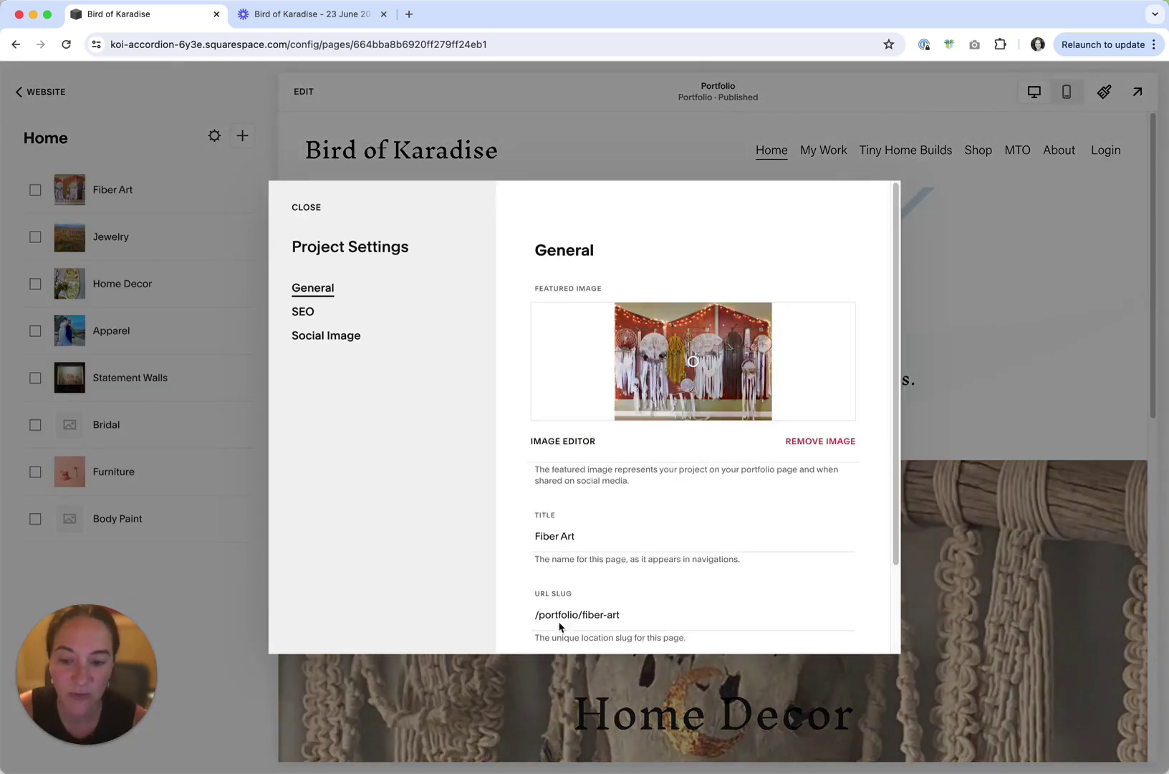
pyautogui.moveTo(635, 614); pyautogui.dragTo(581, 615)
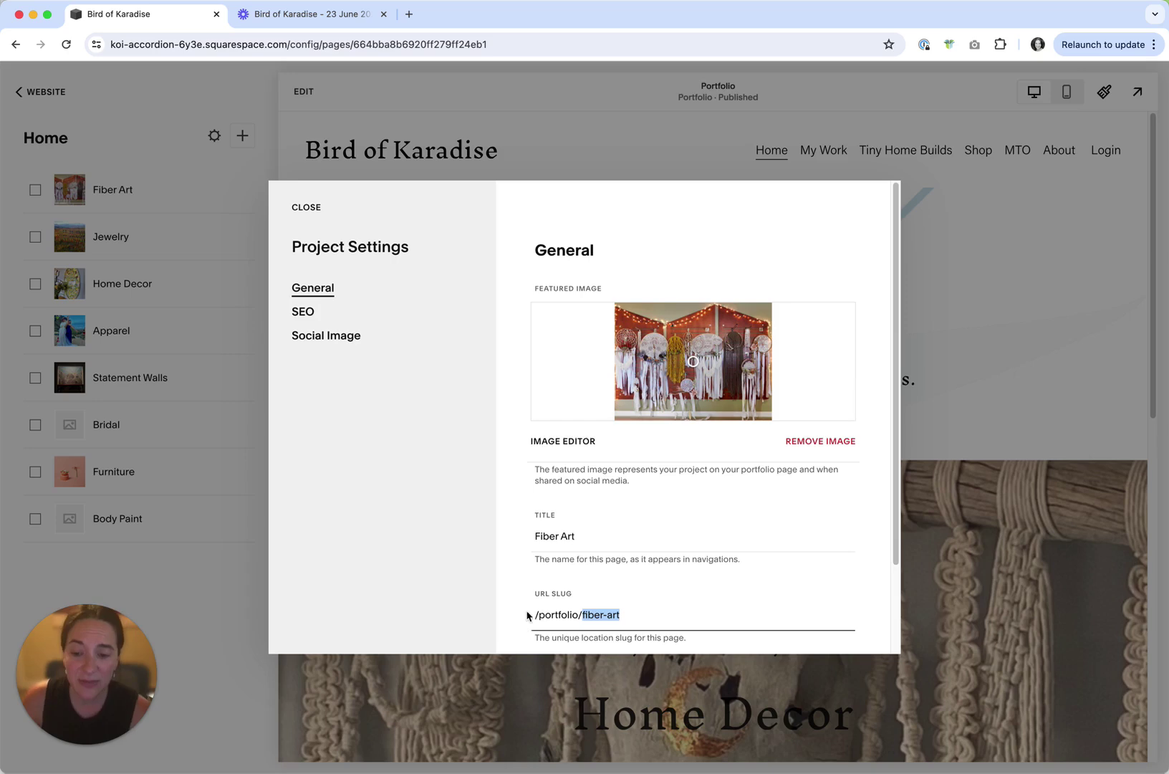
pyautogui.moveTo(535, 614); pyautogui.dragTo(636, 613)
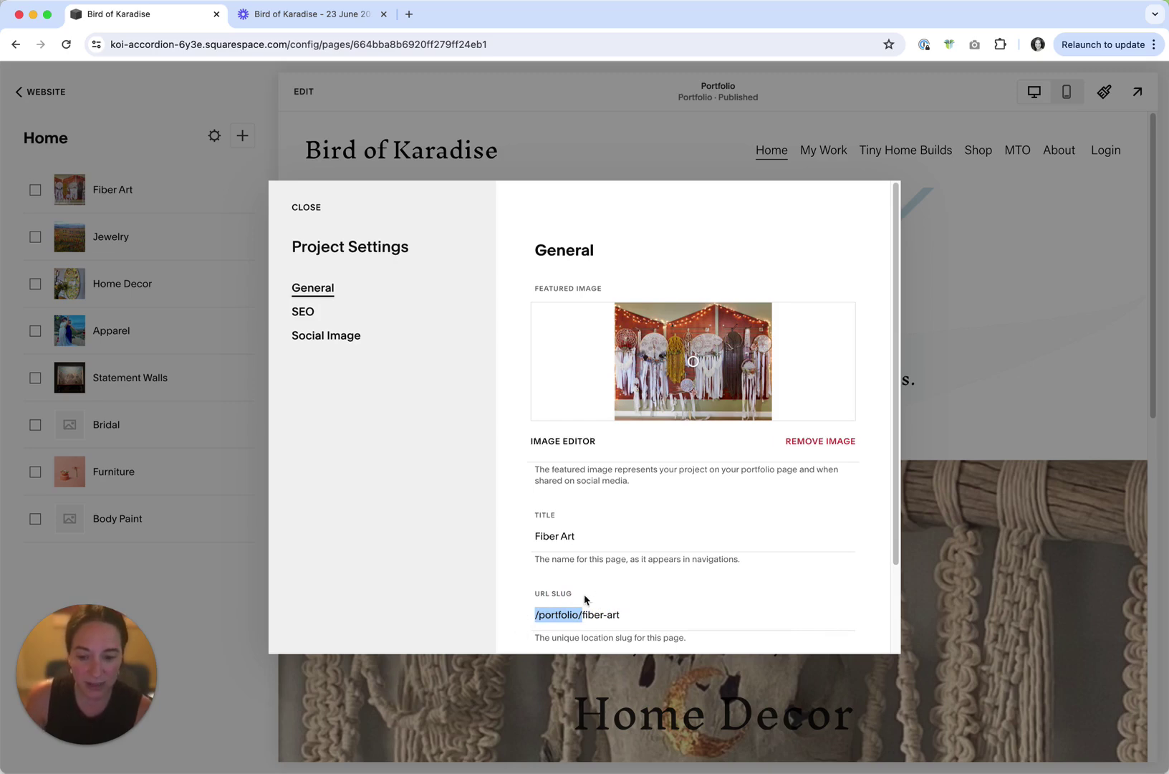
pyautogui.click(302, 212)
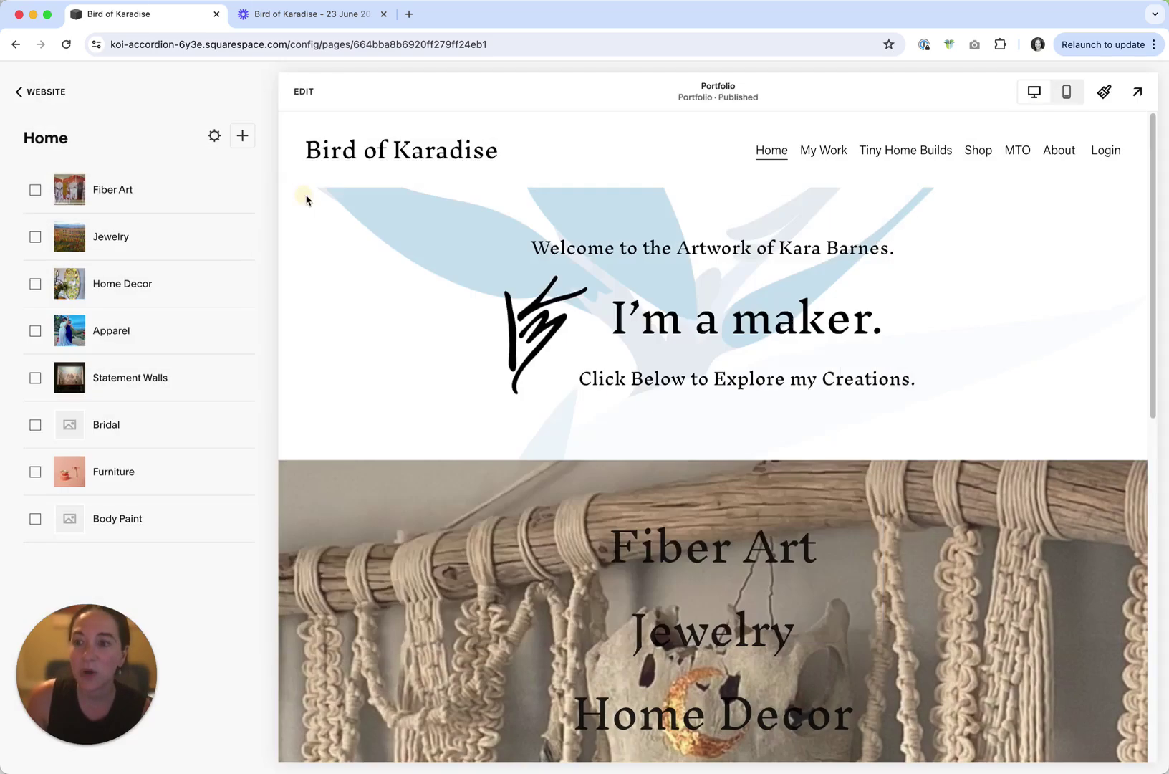
# Check the URL of the Home Decor link in the My Work dropdown
pyautogui.click(40, 93)
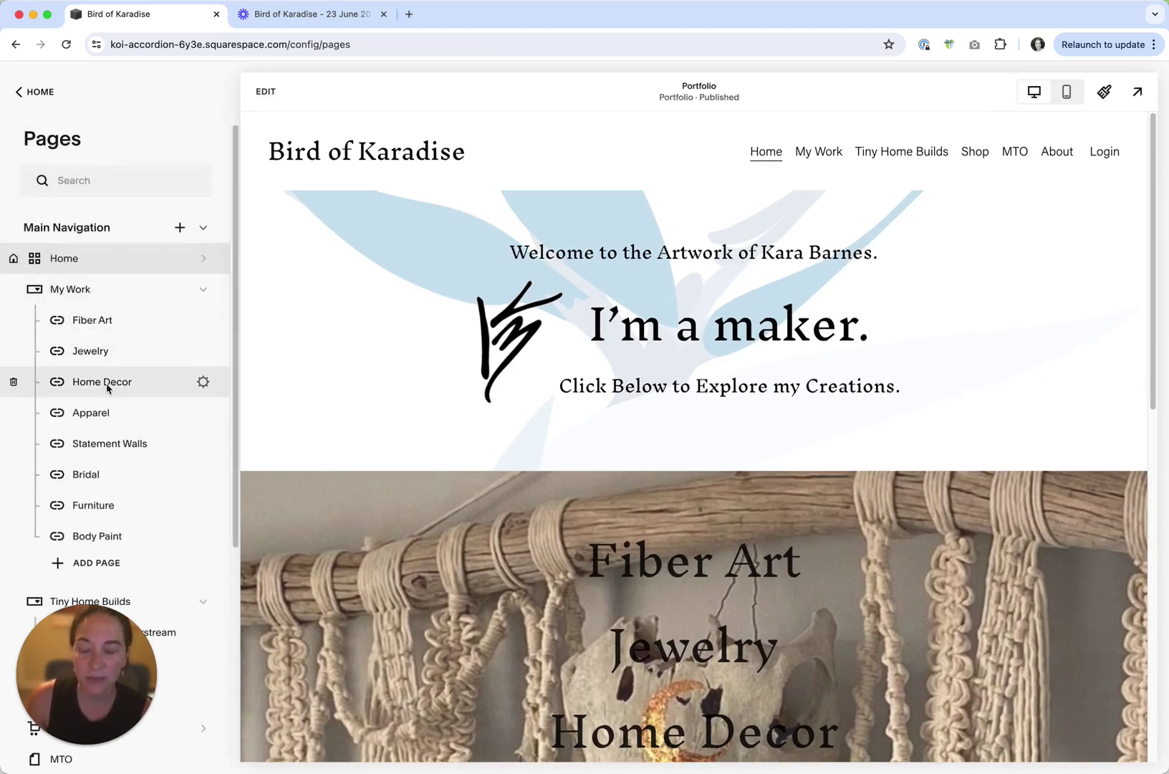
pyautogui.click(203, 381)
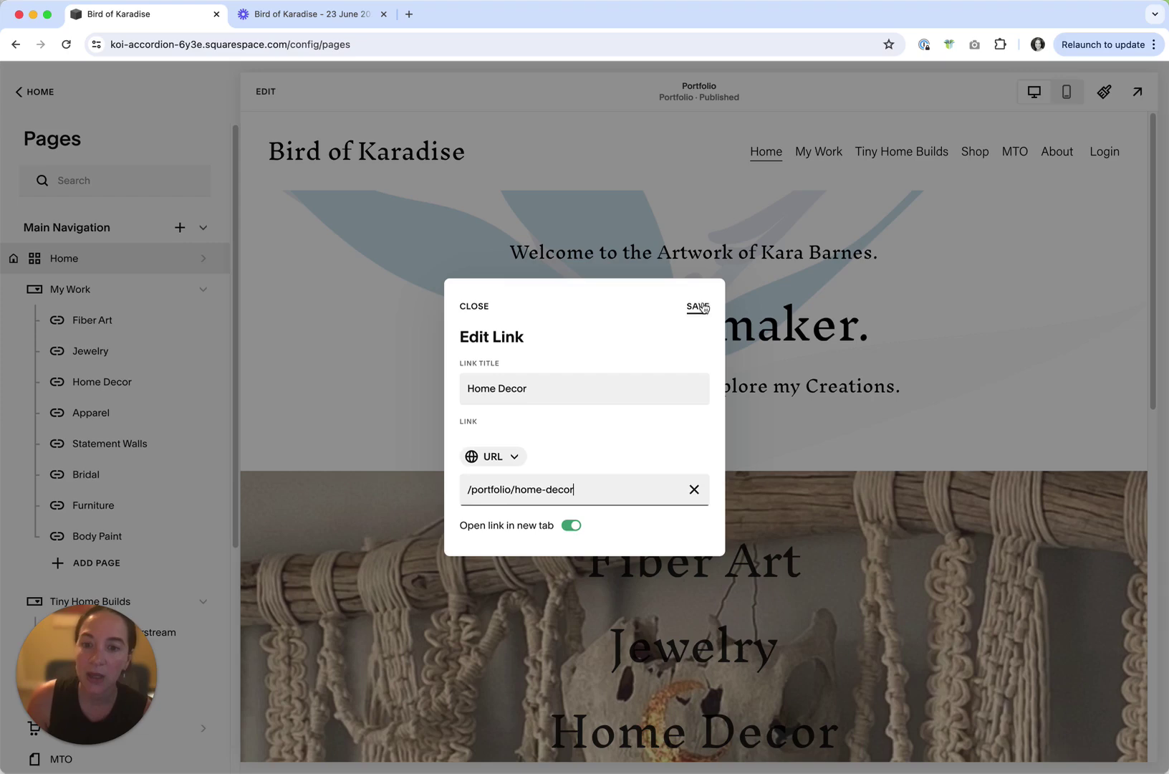
pyautogui.click(474, 306)
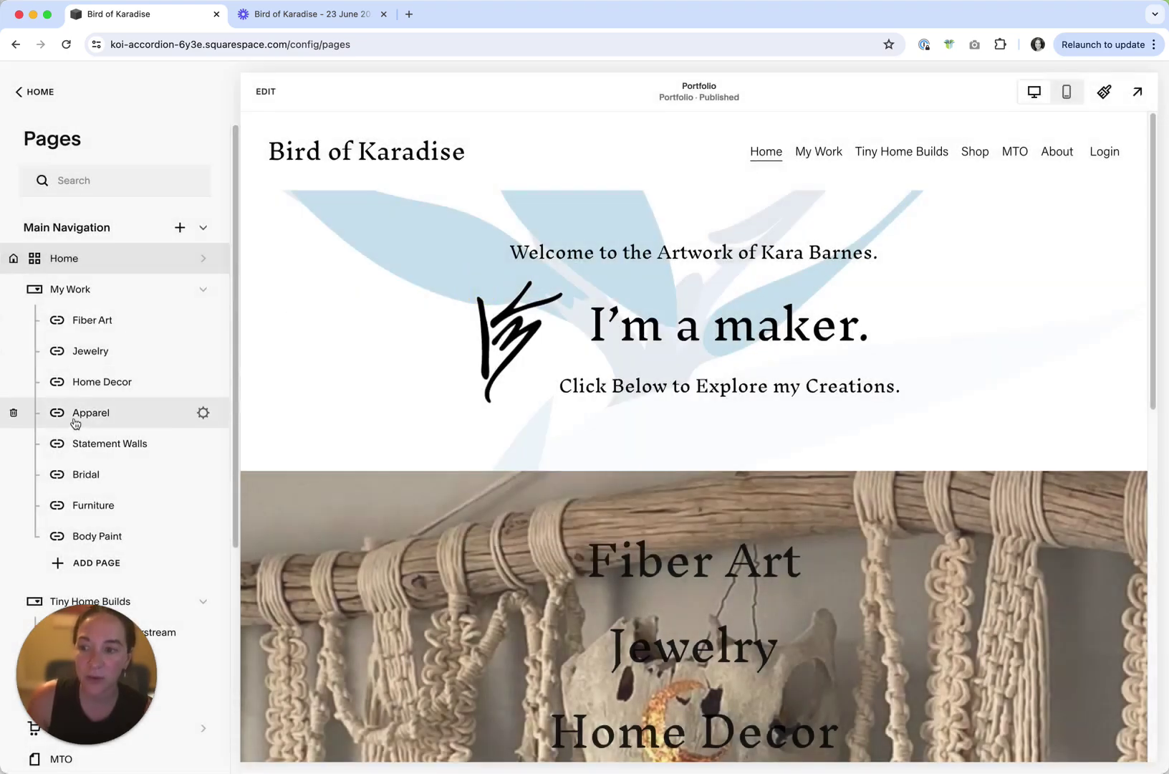